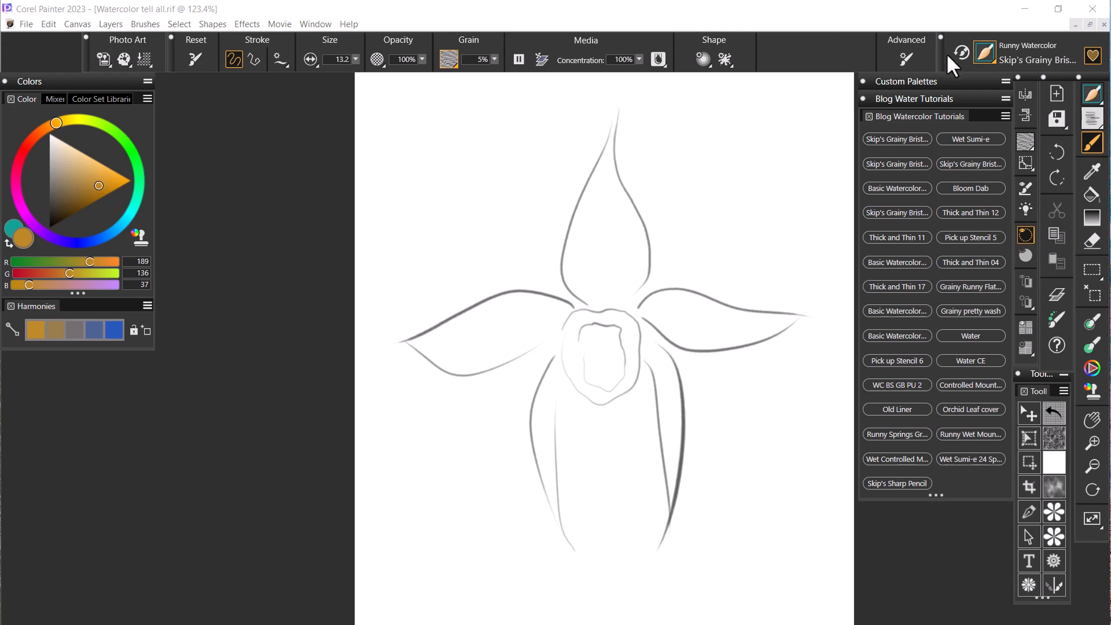
Load the saved Flower selection with the Replace Selection operation
right_click(717, 405)
click(713, 479)
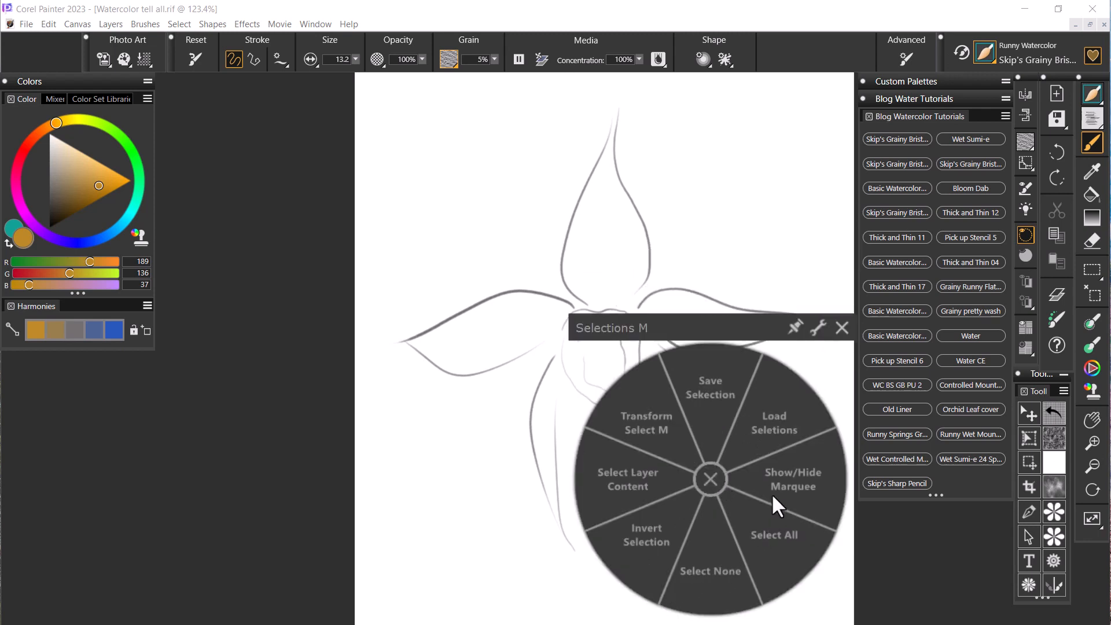
click(759, 424)
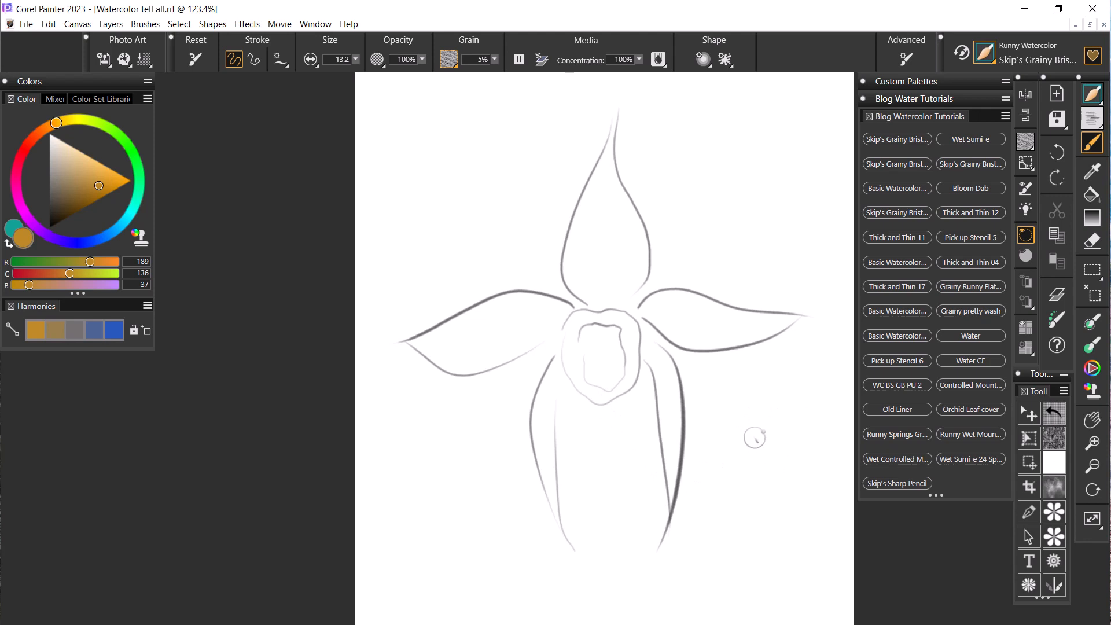
right_click(749, 436)
click(748, 512)
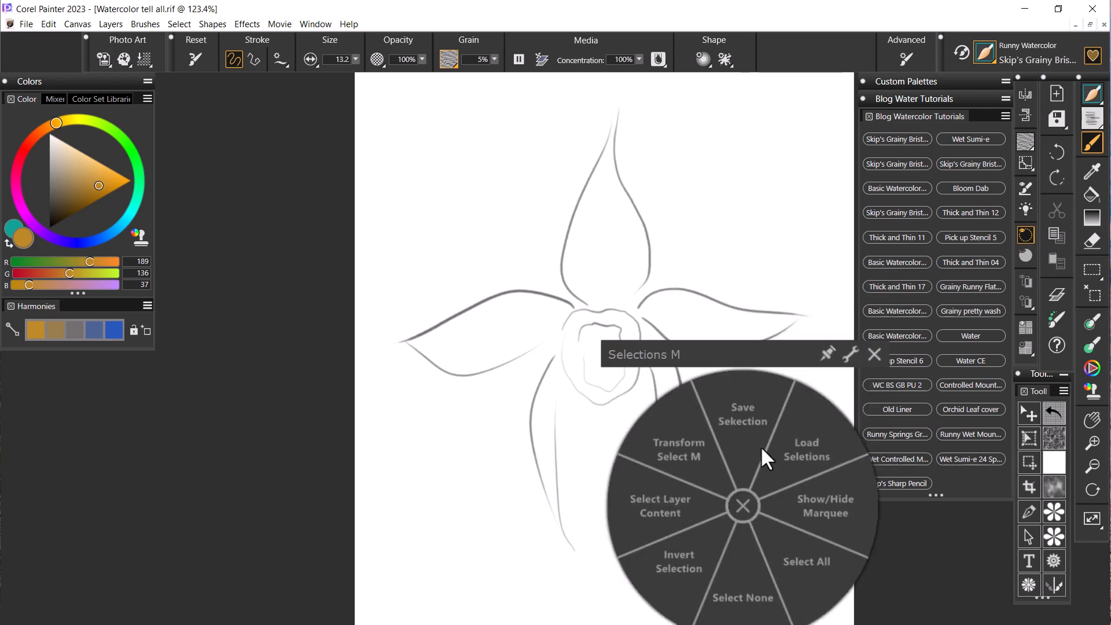
click(805, 443)
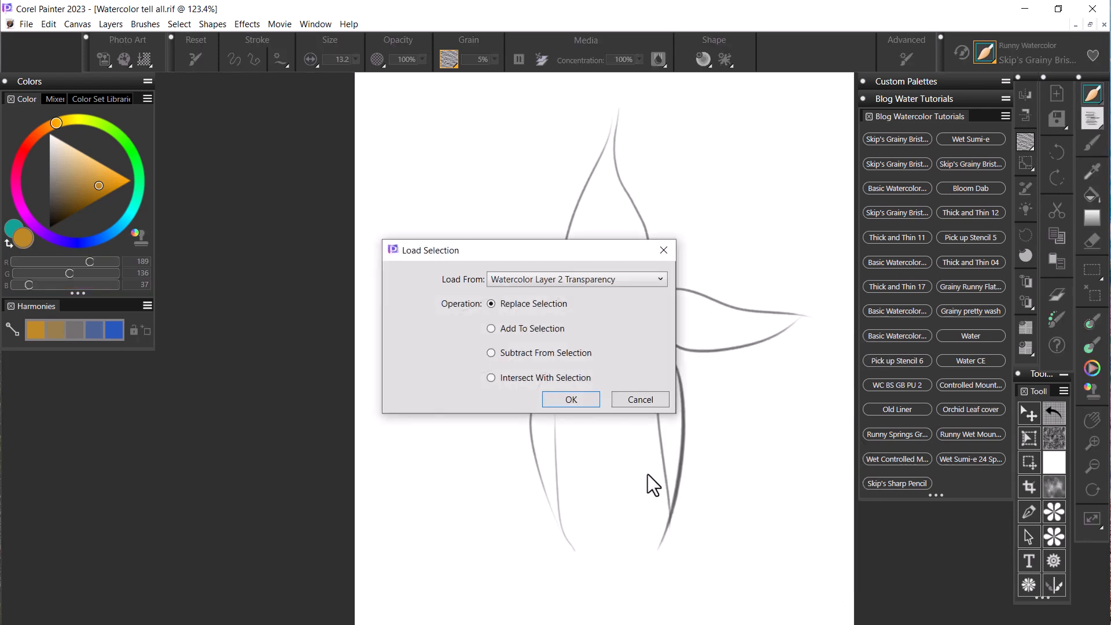
click(662, 279)
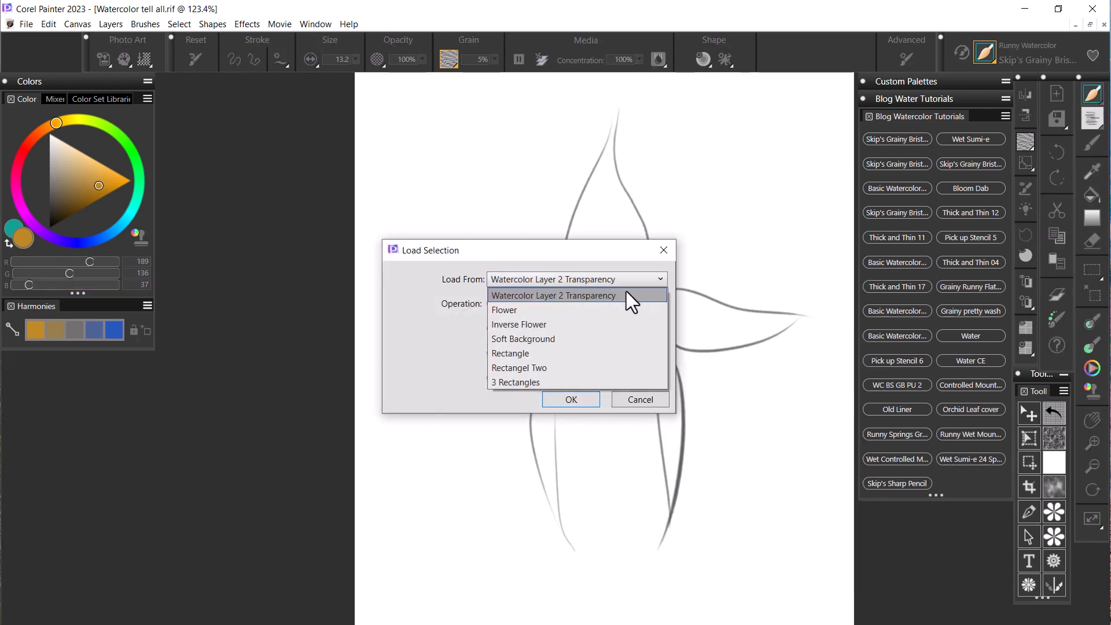
click(520, 312)
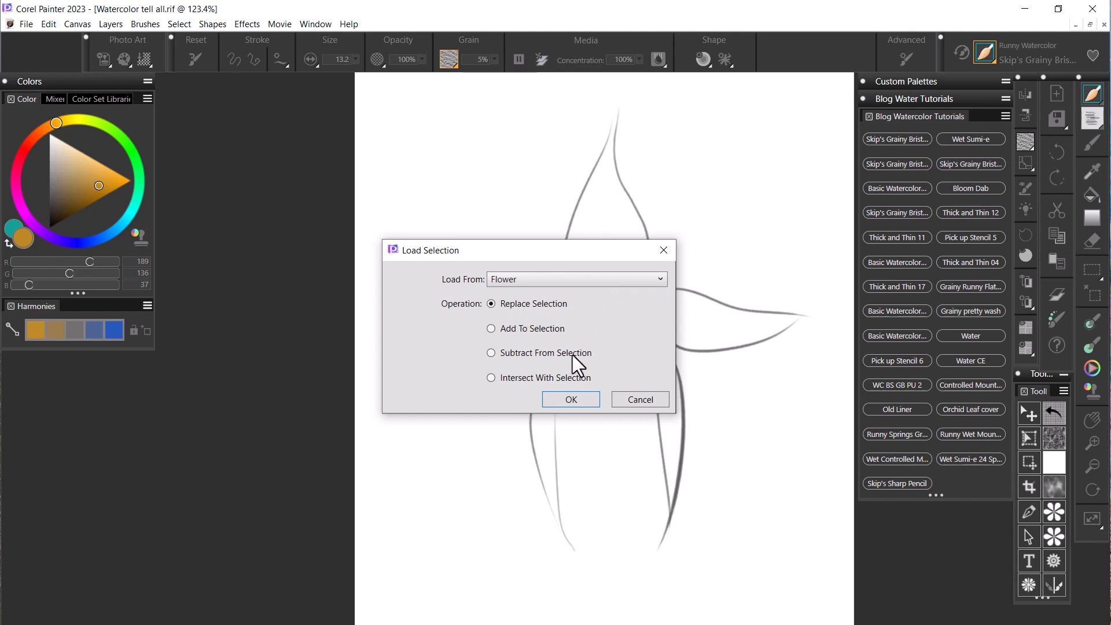
click(571, 399)
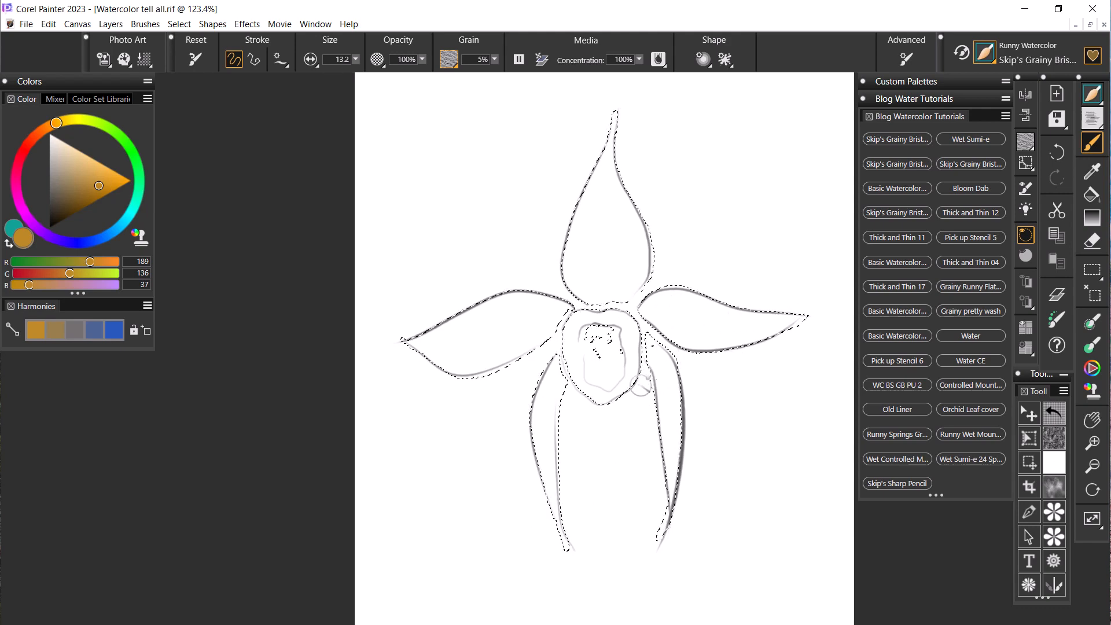
Hide the Watercolor Layer 1 sketch so only the flower selection outline remains over the canvas
click(1057, 295)
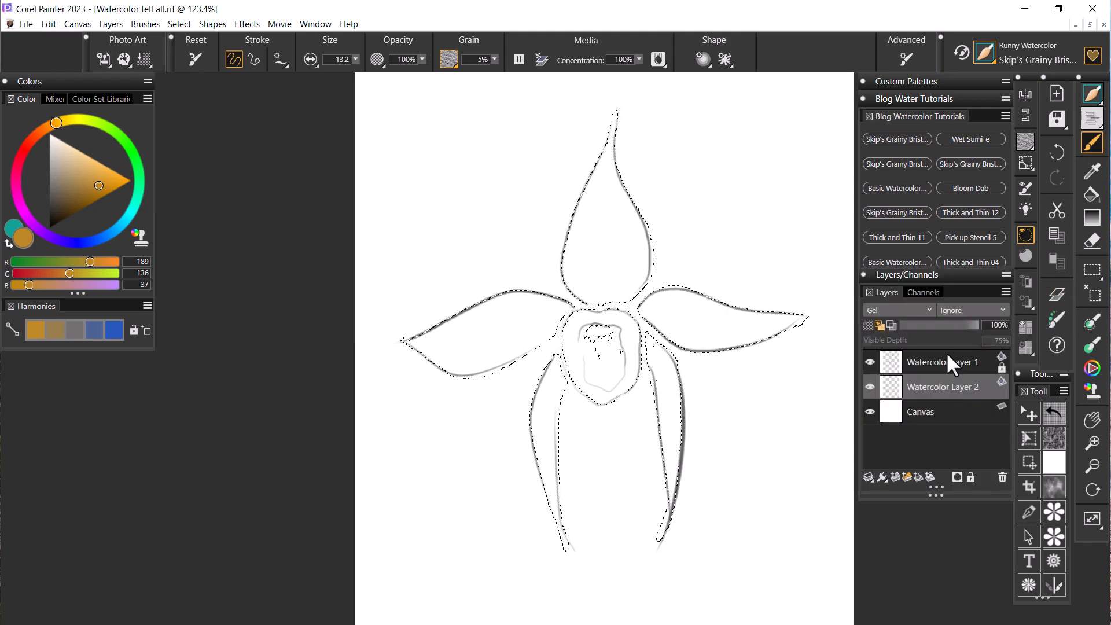
click(870, 362)
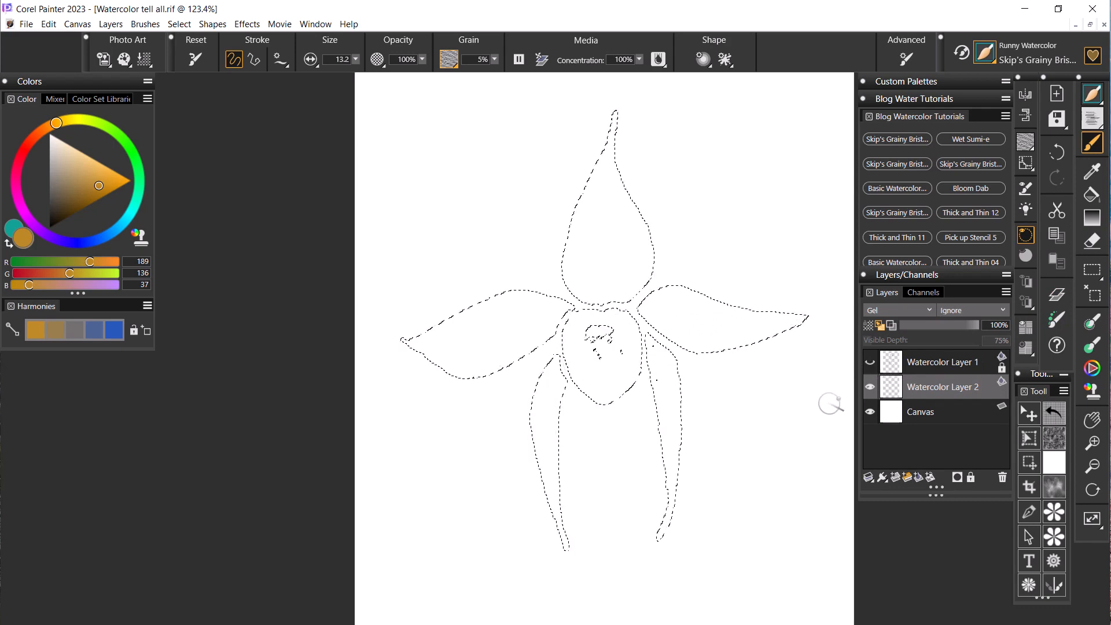
click(1057, 292)
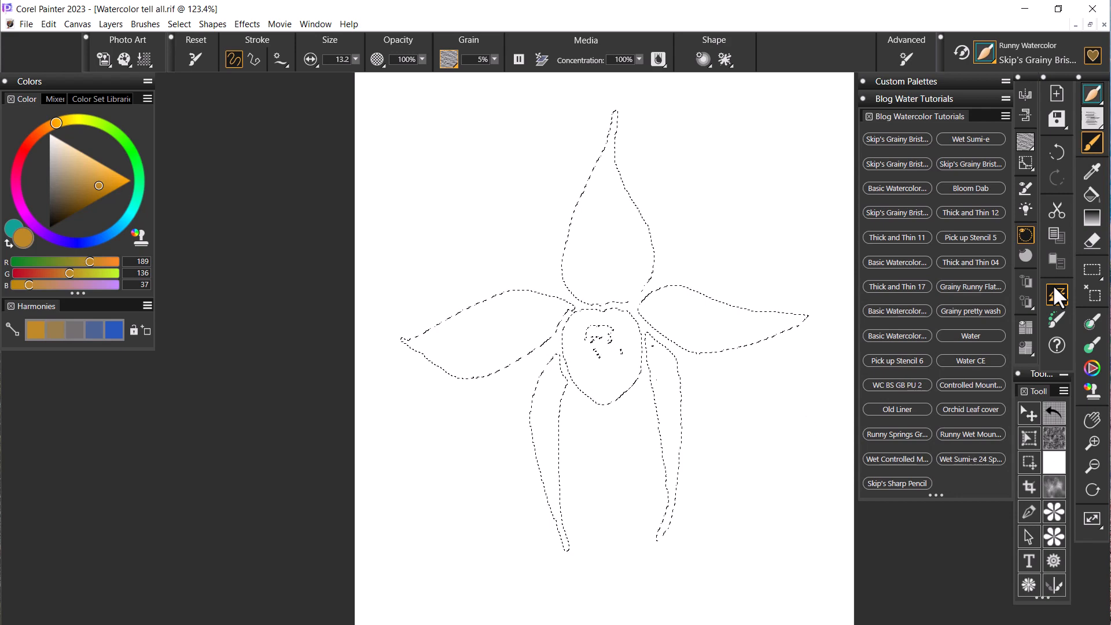
Choose the Skip's Grainy Bristle brush variant with size 18.0 and 10% grain, and review its paper grain settings
click(901, 138)
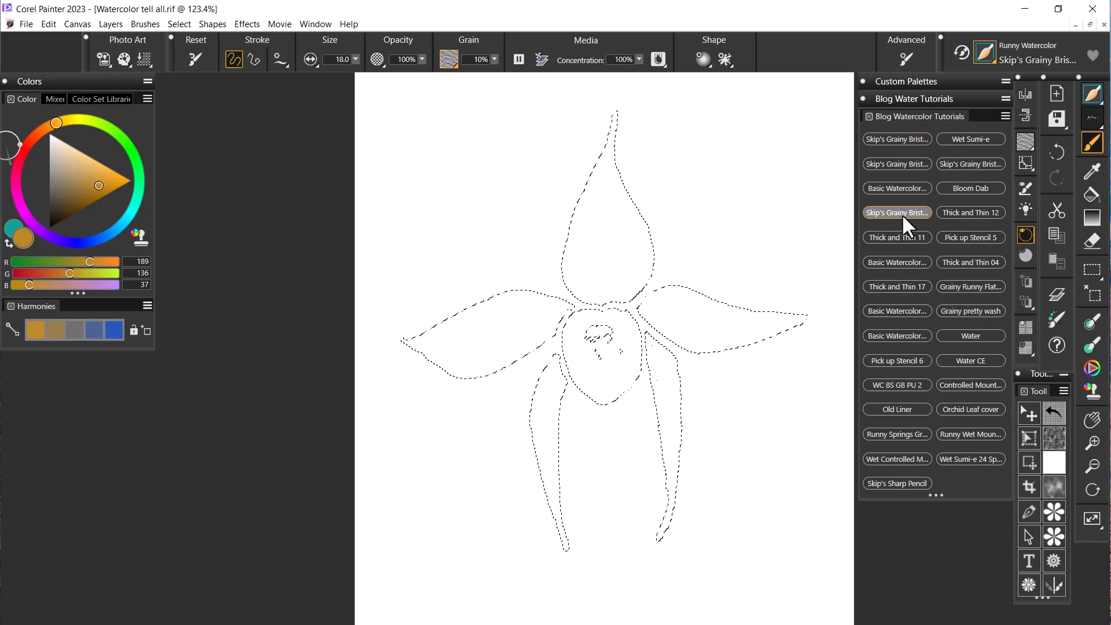
click(453, 64)
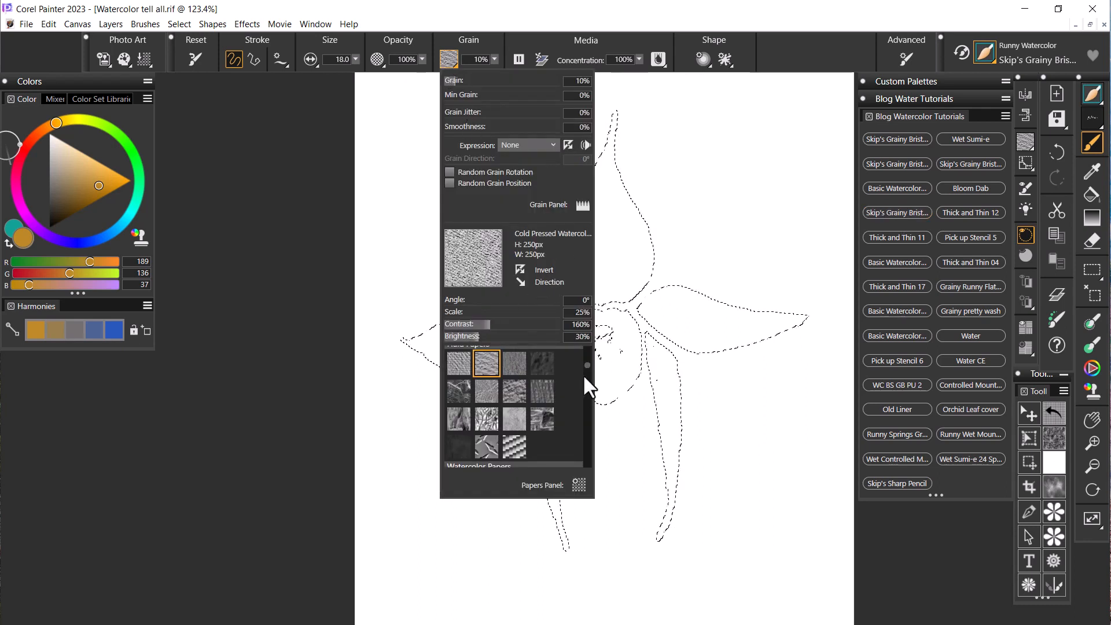
scroll(587, 365, up, 3)
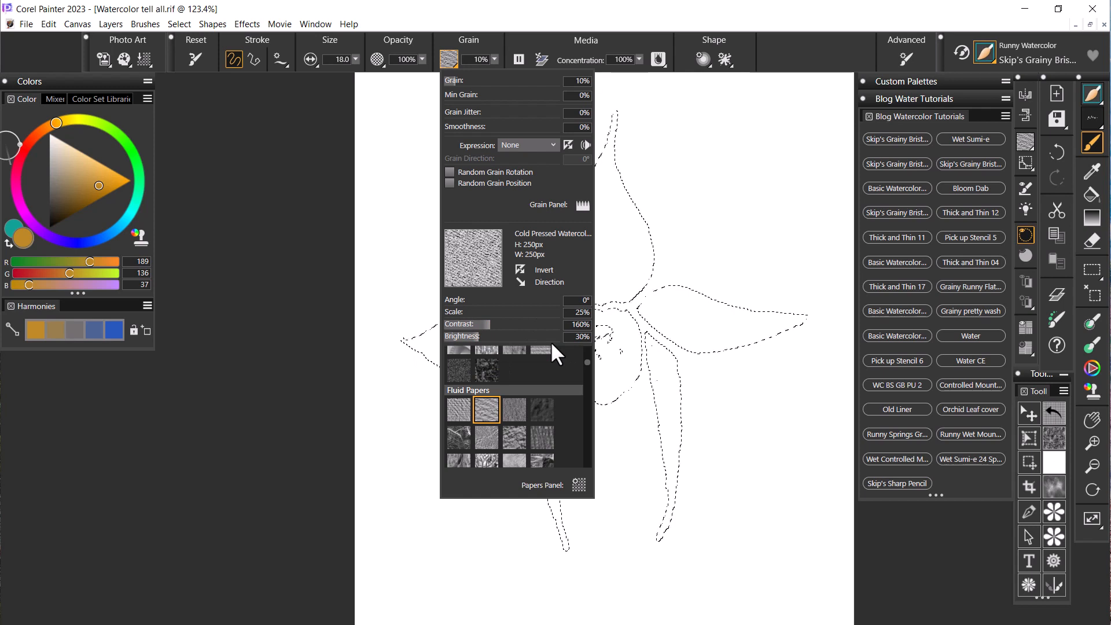
click(301, 443)
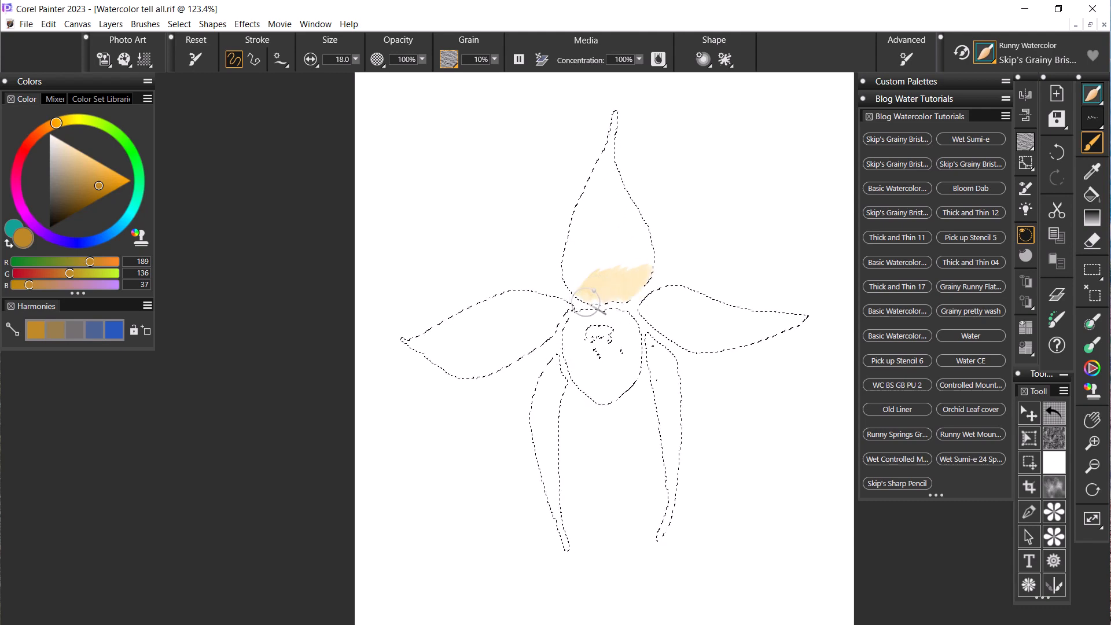
Paint the upper petal with a golden-orange wash (R 189, G 136, B 37), building up a darker tone at its base
drag(574, 286, 585, 255)
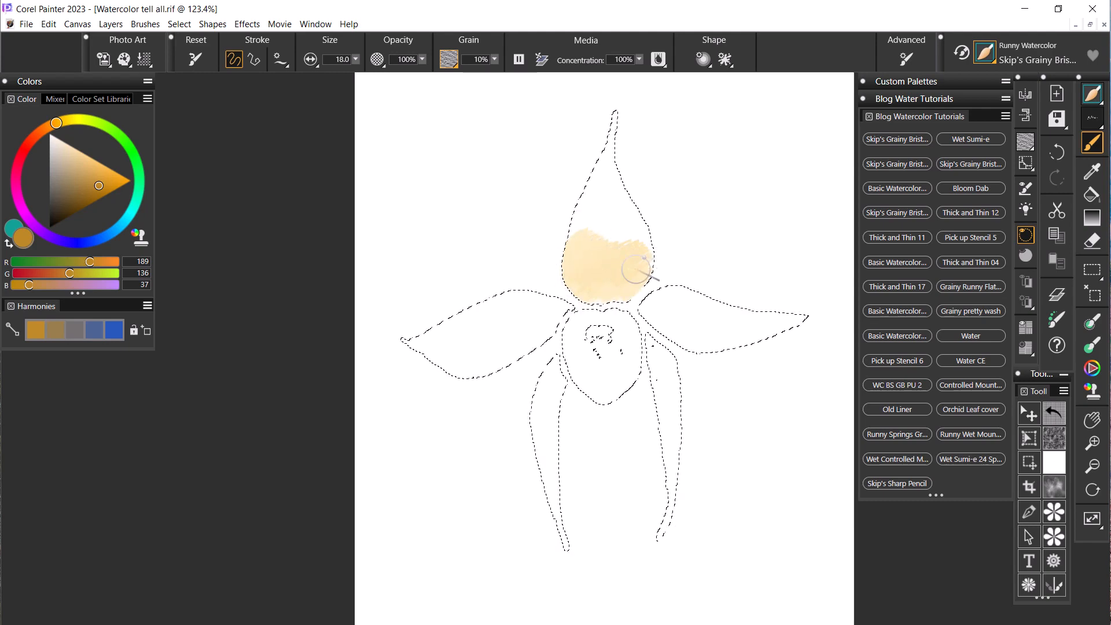
drag(597, 253, 597, 231)
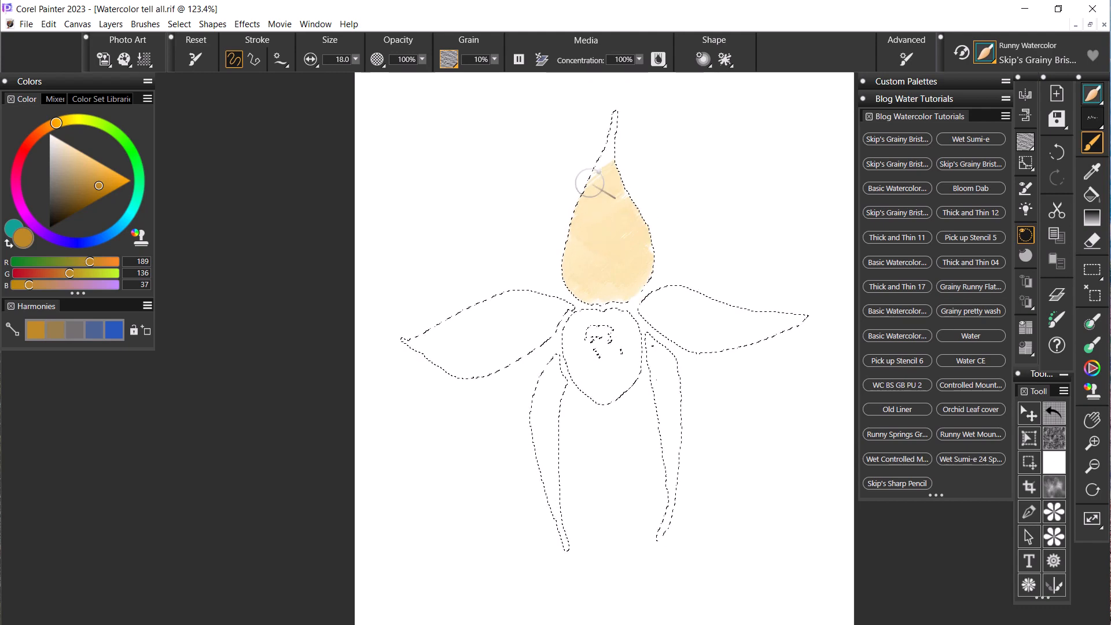
mouse_move(595, 157)
mouse_down()
mouse_move(610, 120)
mouse_move(639, 265)
mouse_up()
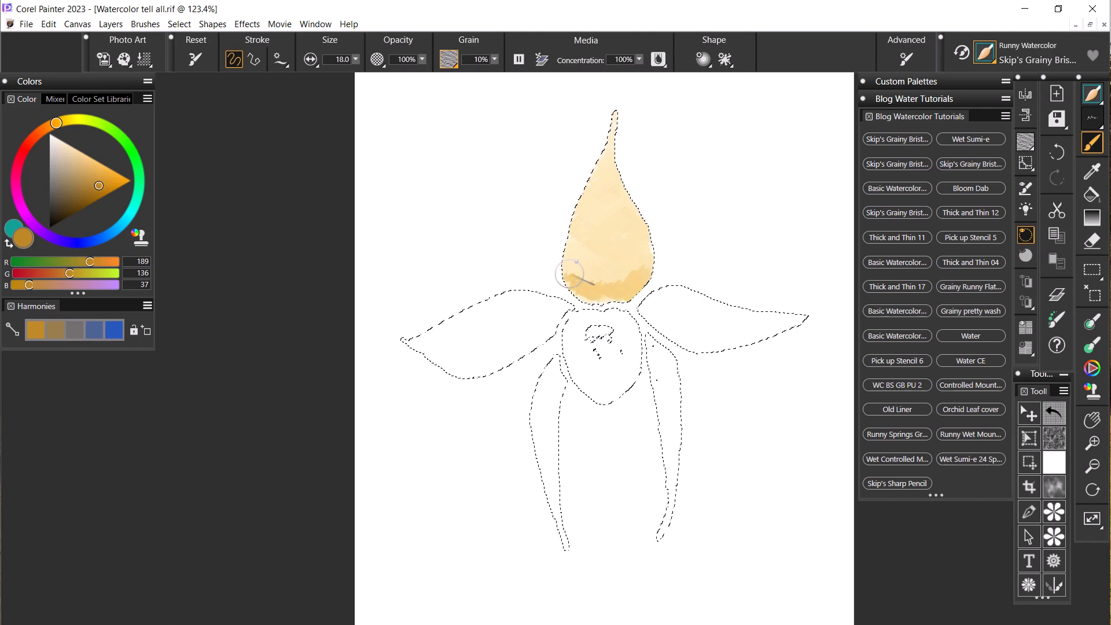
drag(607, 277, 645, 270)
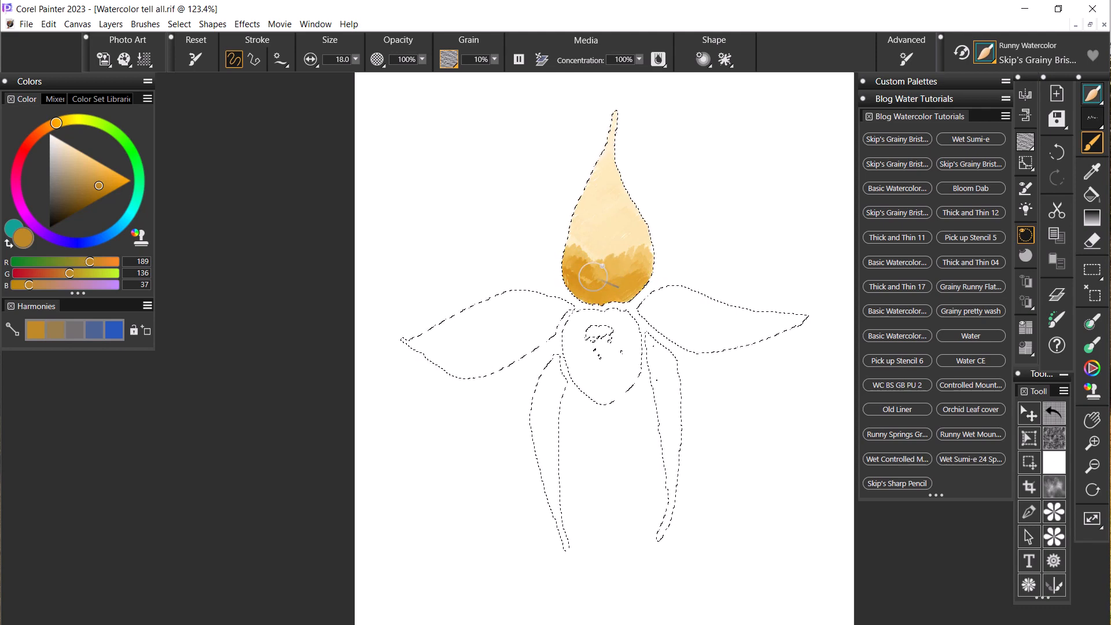
mouse_move(593, 264)
mouse_down()
mouse_move(596, 247)
mouse_move(582, 249)
mouse_up()
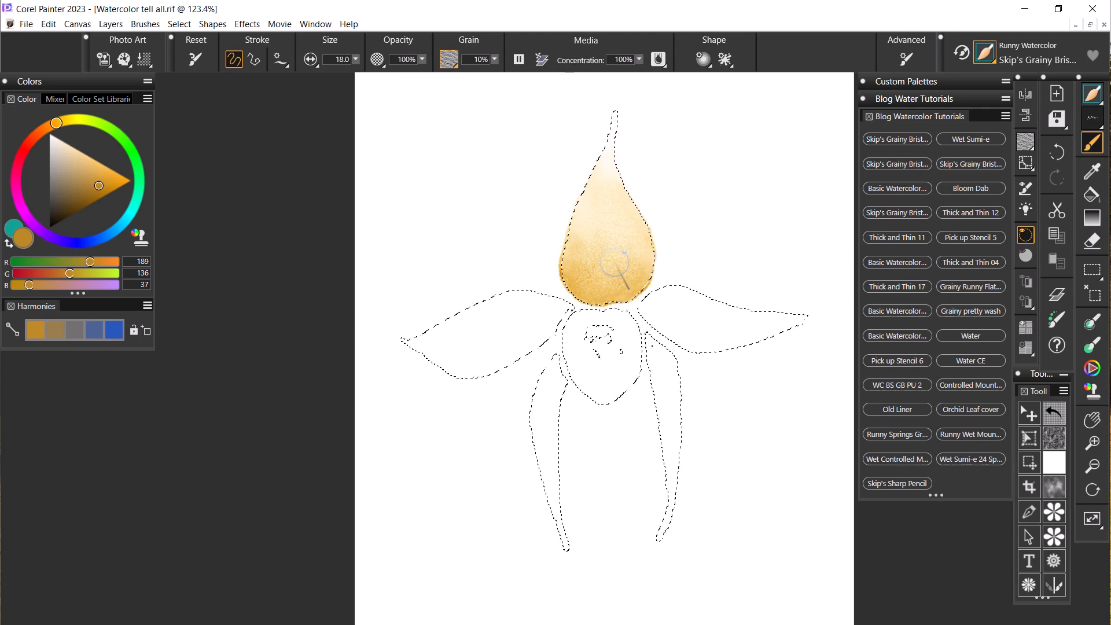
Glaze the upper petal with bright cyan (R 43, G 227, B 233) over the golden wash
click(130, 214)
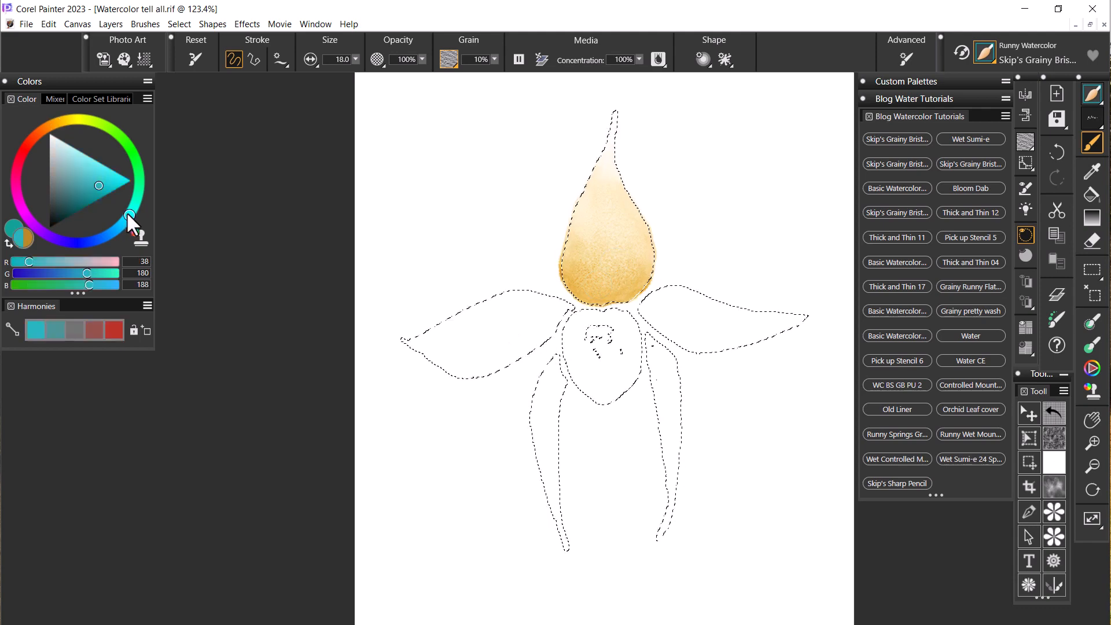
click(110, 176)
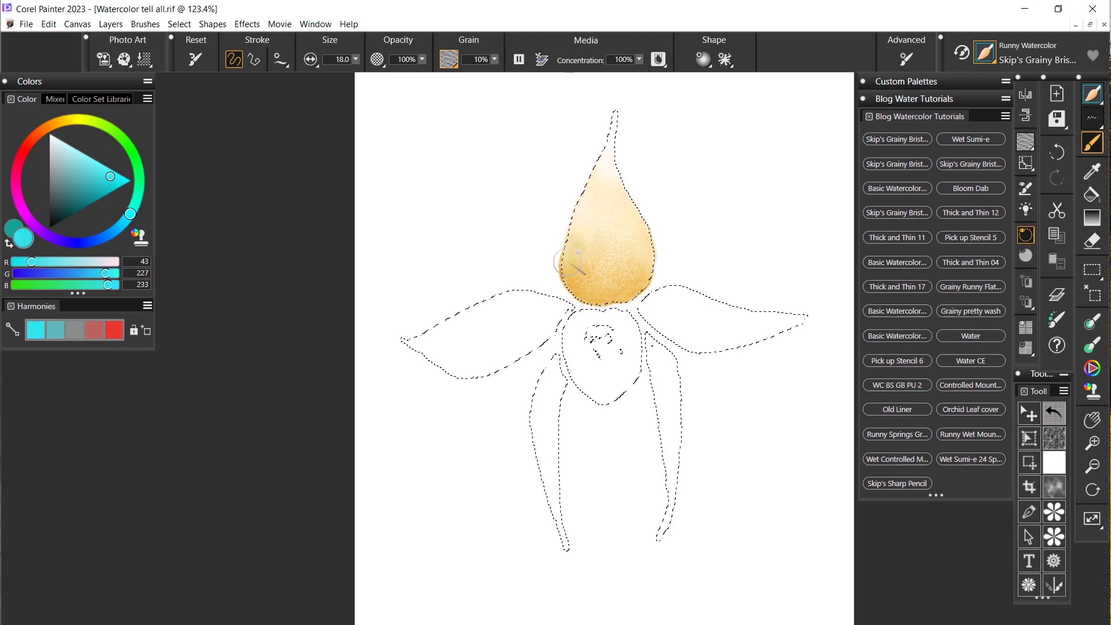
drag(591, 269, 599, 292)
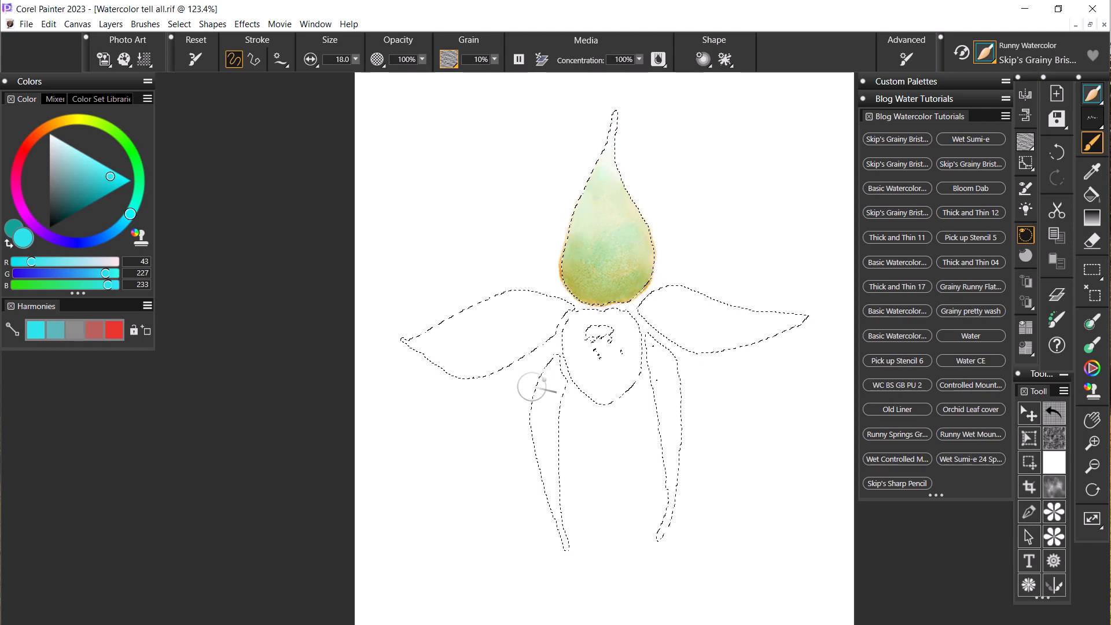
key(ctrl+z)
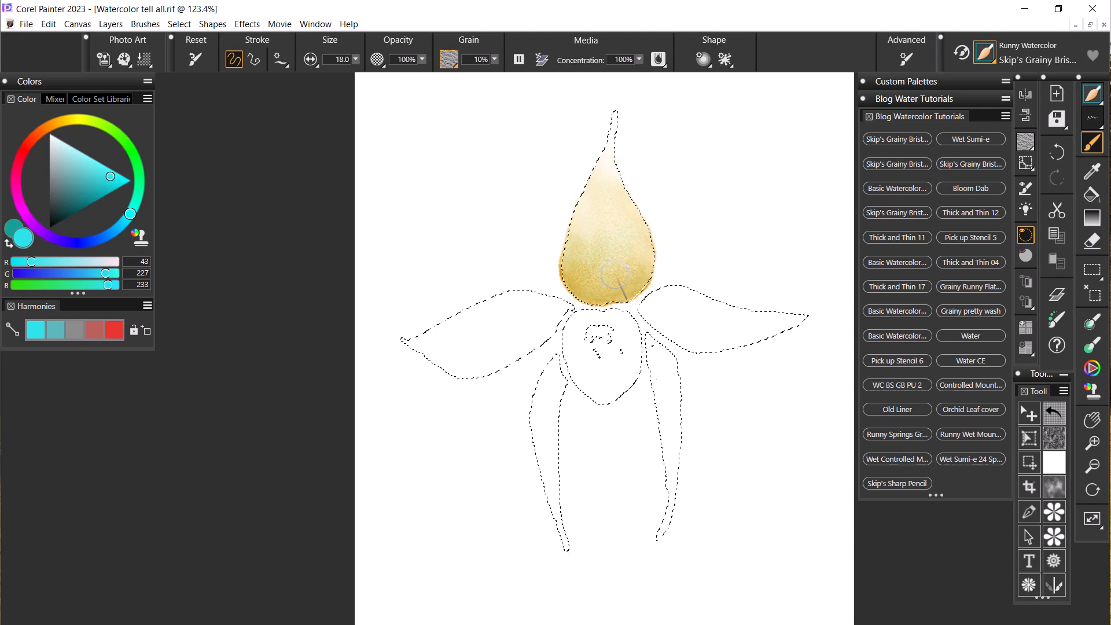
Sample a golden yellow from the base of the upper petal and paint a test swatch inside the left petal
key(d)
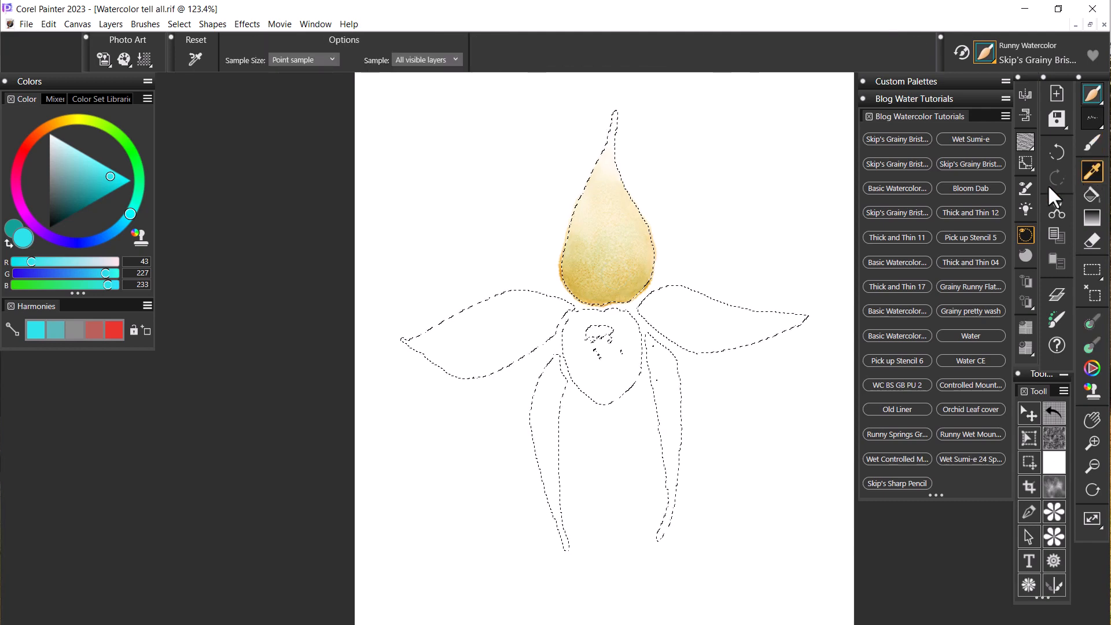
click(622, 273)
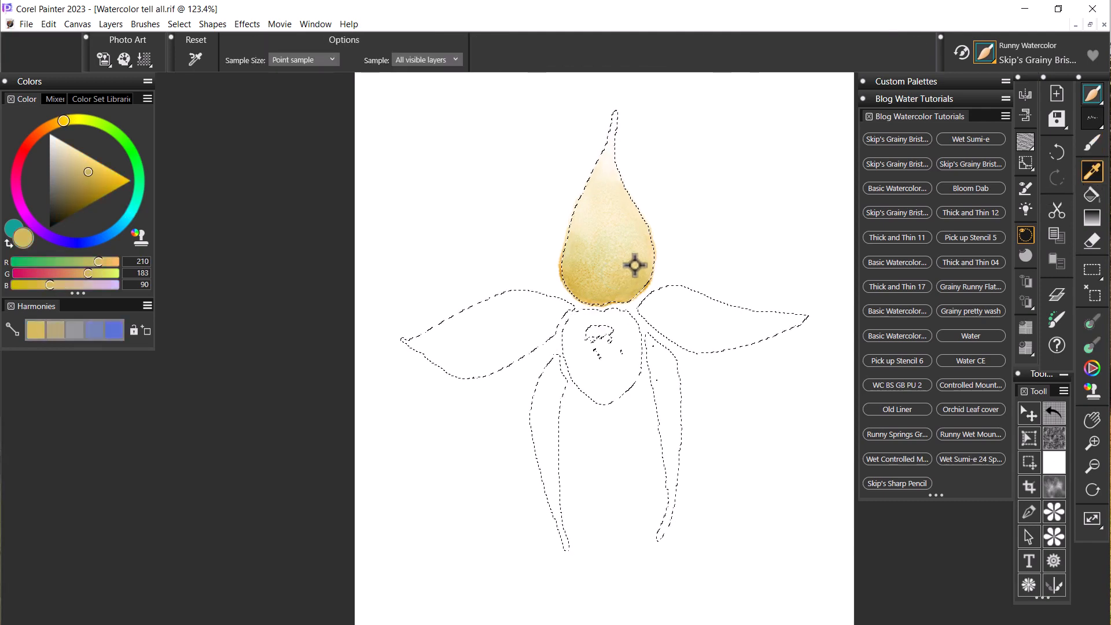
click(1091, 144)
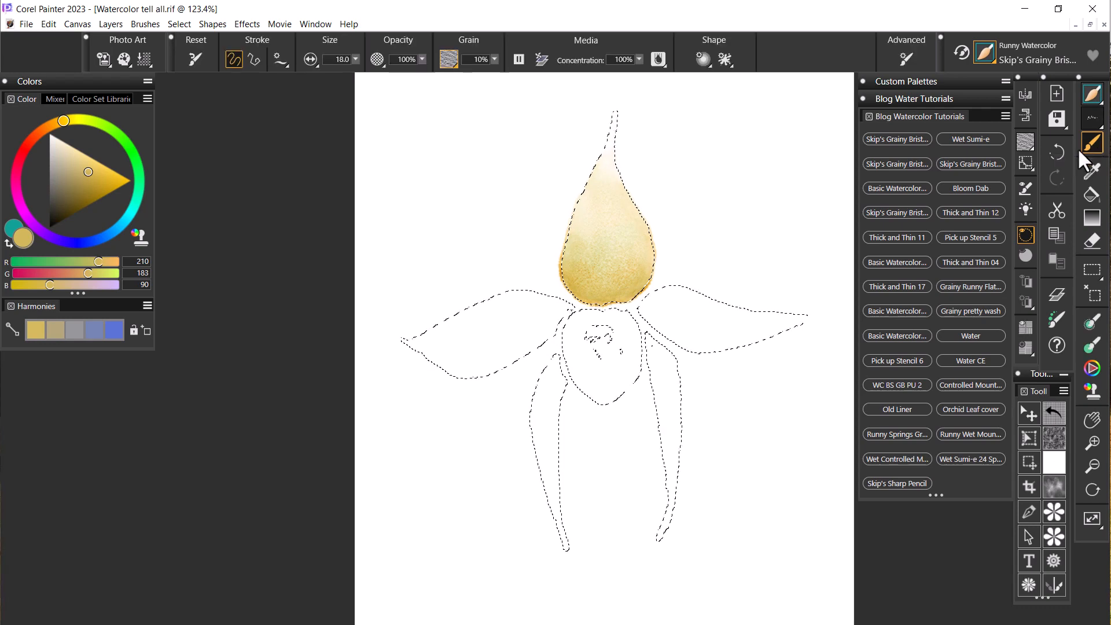
drag(466, 346, 503, 320)
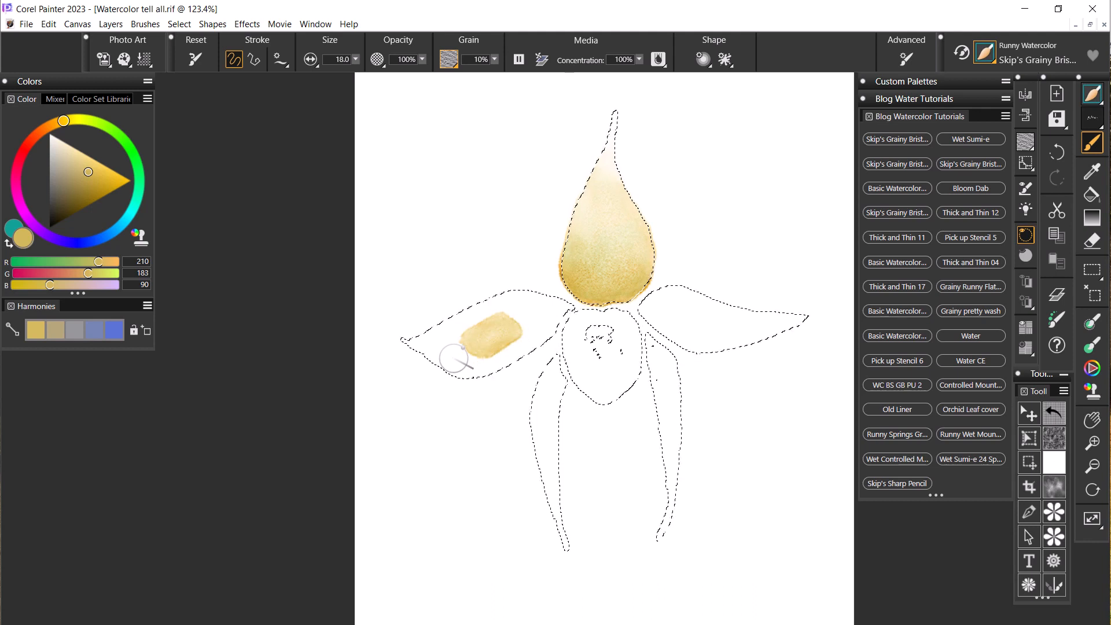
Paint a test swatch inside the right petal with a paler yellow sampled from the upper petal, and undo both test swatches
key(d)
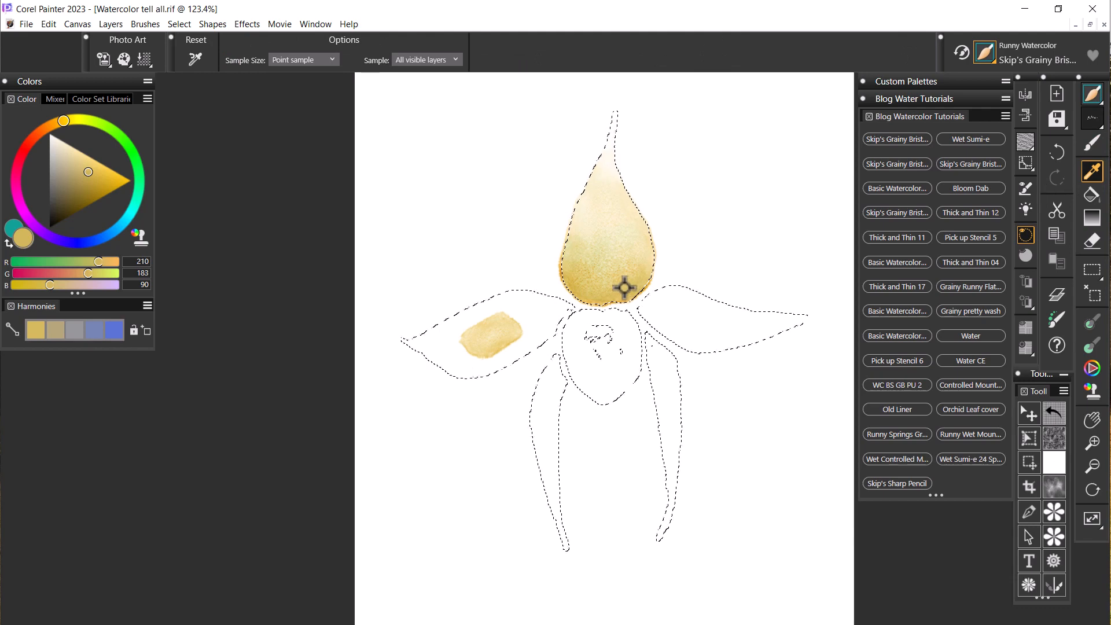
click(602, 274)
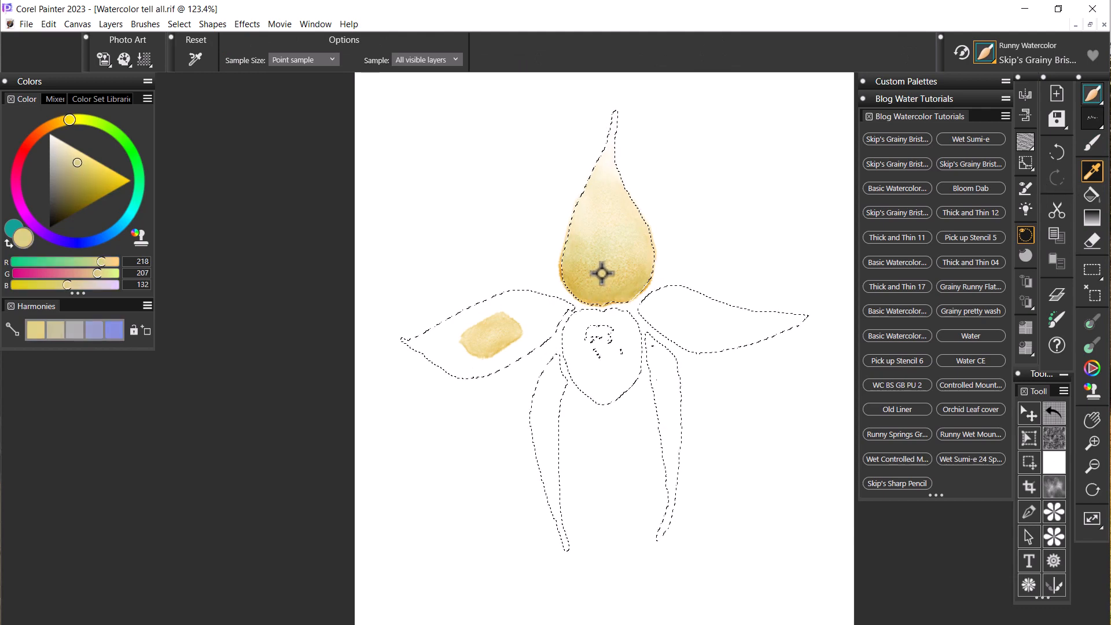
click(1089, 143)
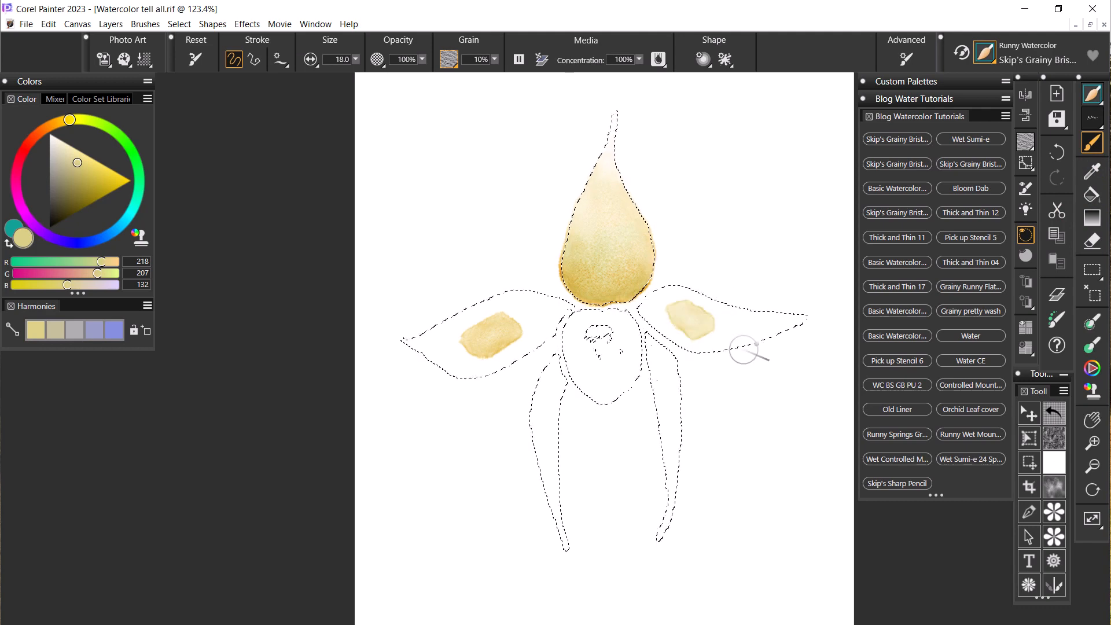
key(ctrl+z)
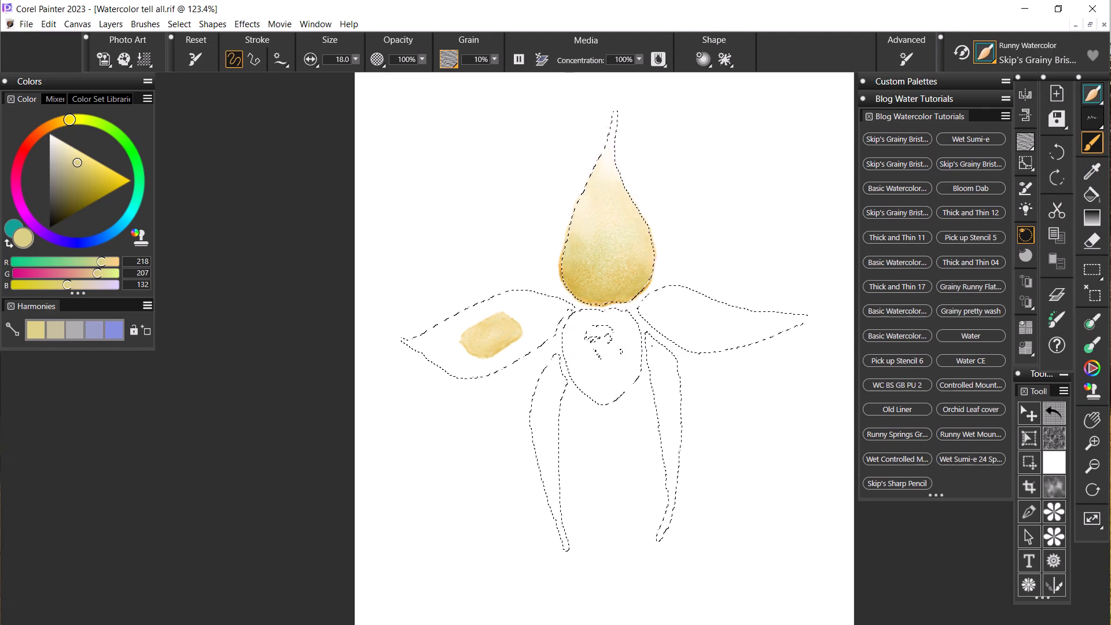
Apply another cyan glaze (R 50, G 209, B 210) to the upper petal, working from its base upward
click(130, 212)
click(101, 180)
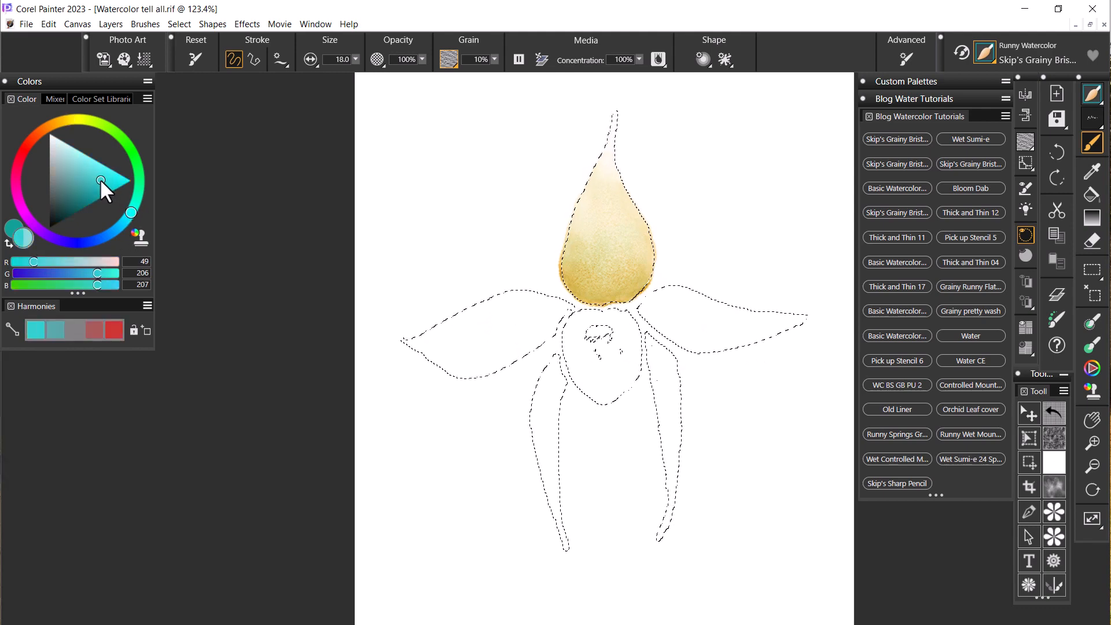
click(100, 179)
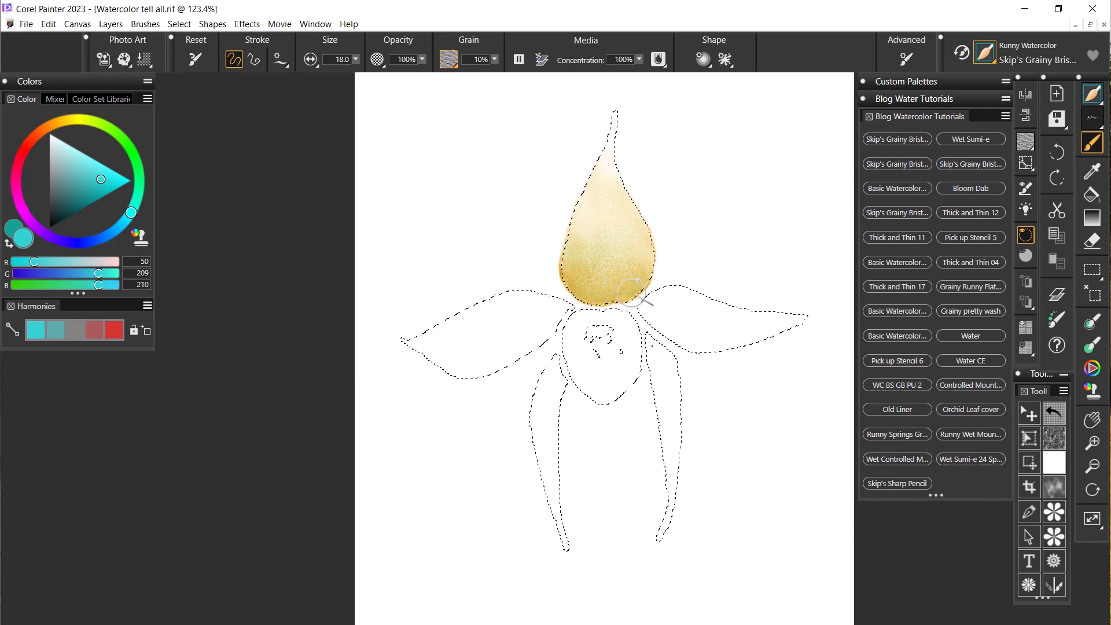
drag(639, 284, 632, 285)
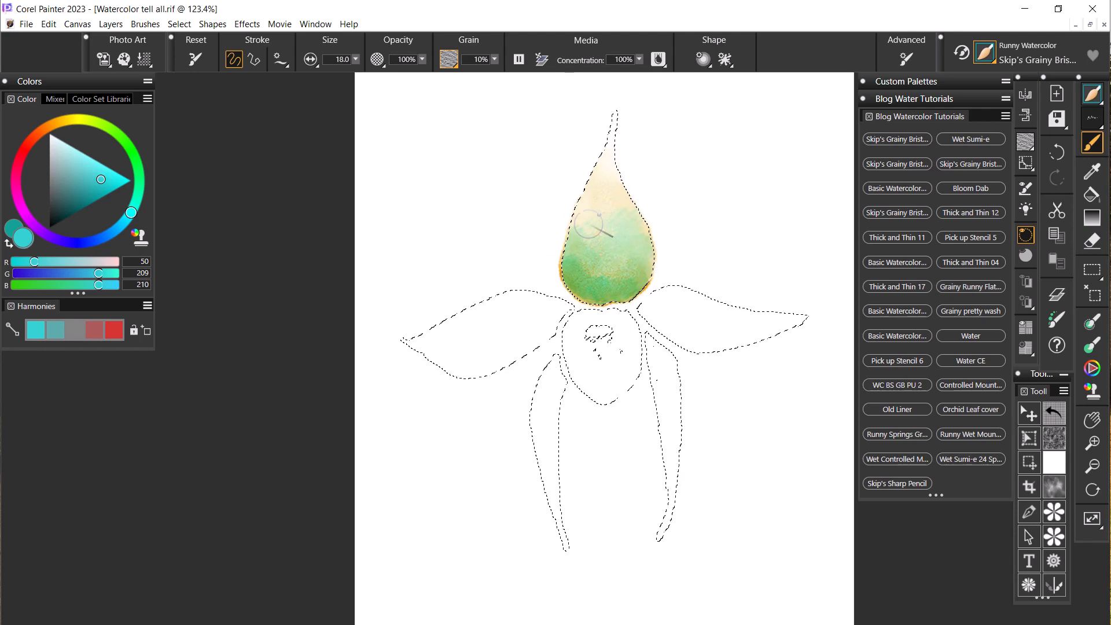
drag(606, 217, 600, 199)
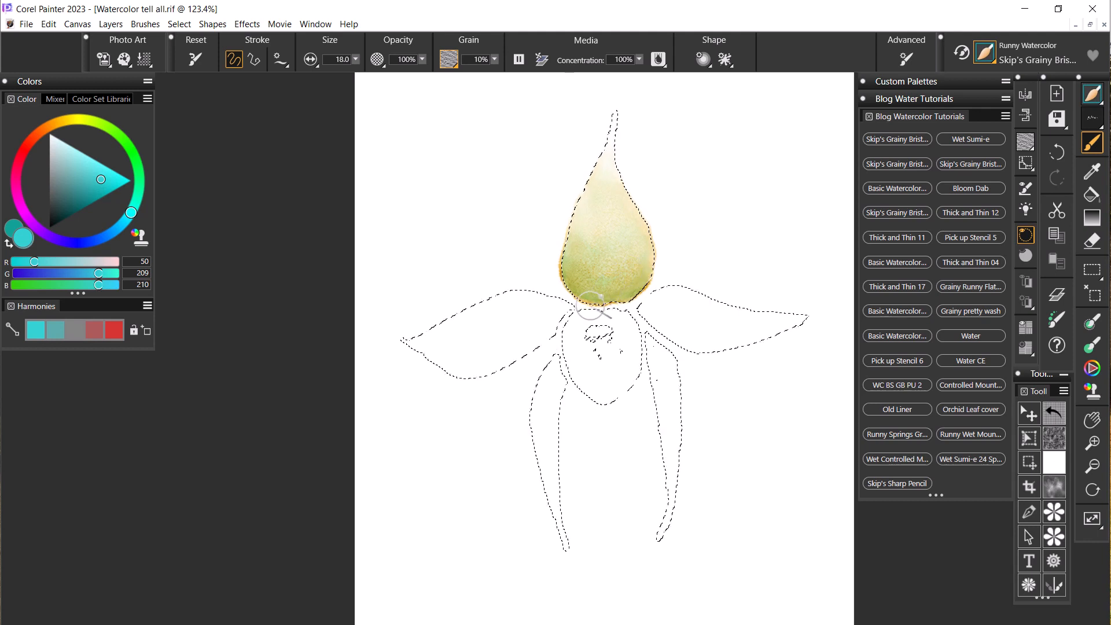
Sample an olive green (R 175, G 182, B 93) from the upper petal's base and paint a test swatch inside the left petal
click(1092, 172)
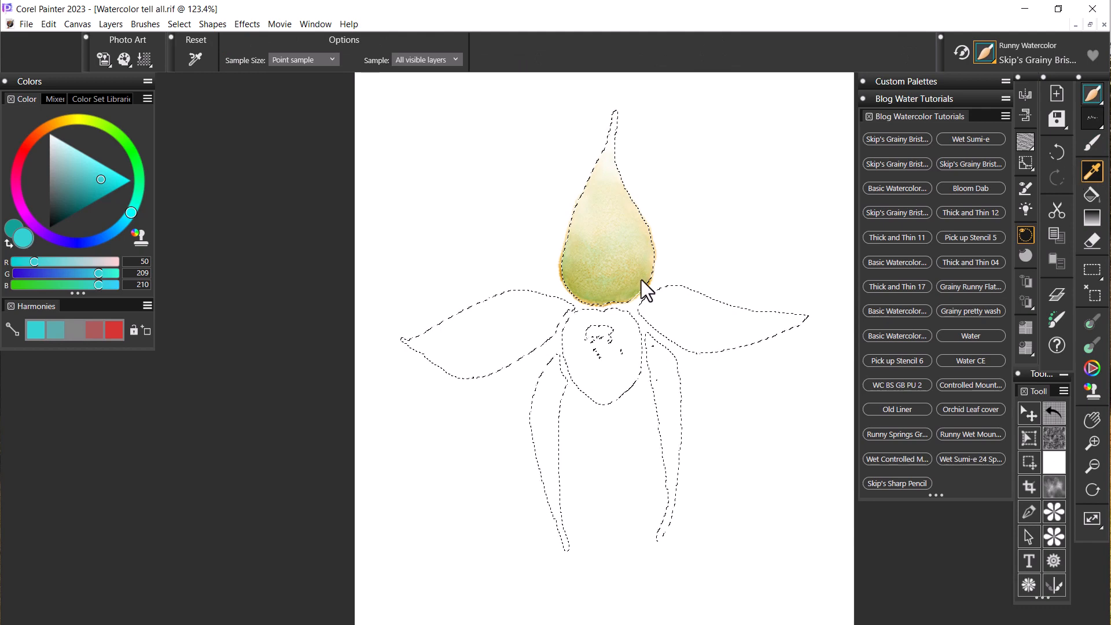
click(607, 296)
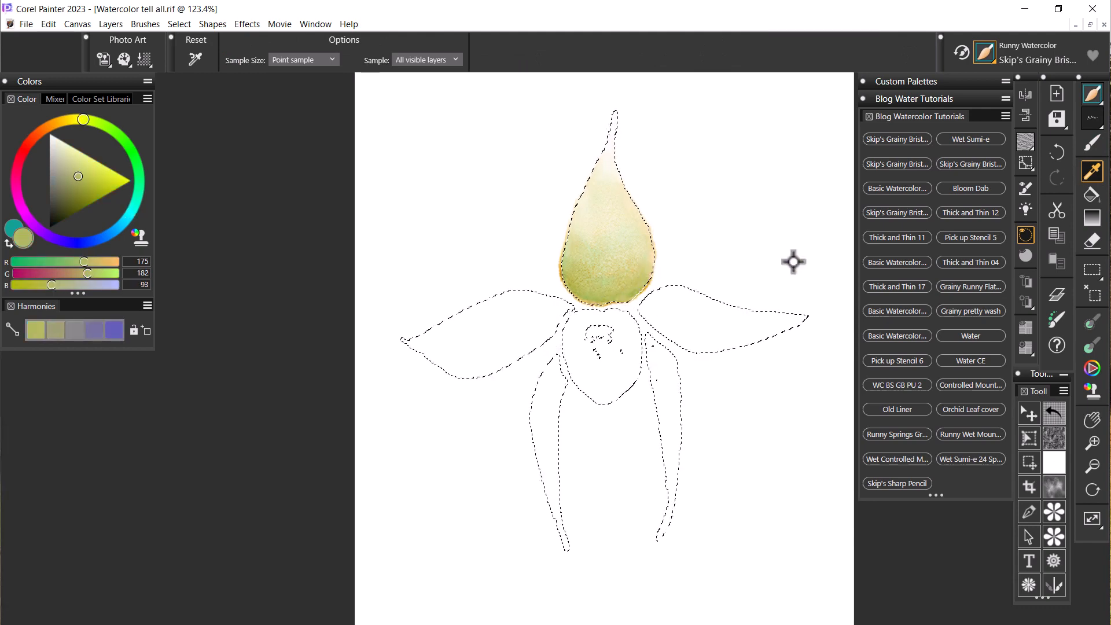
key(b)
drag(485, 337, 486, 329)
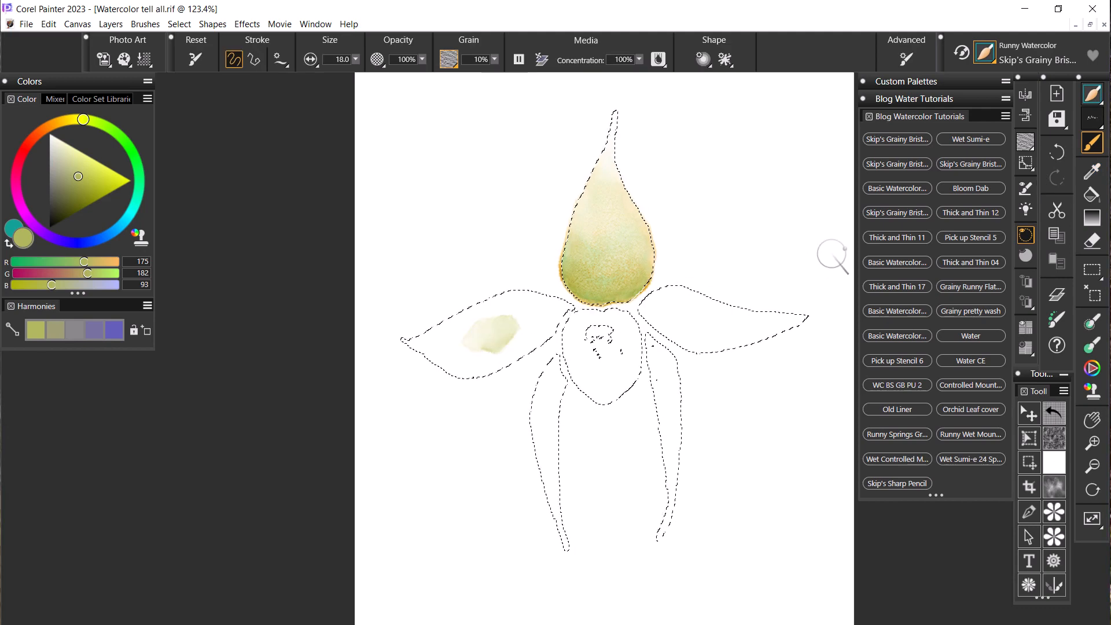
Sample a paler green (R 201, G 208, B 137) from the upper petal and paint a test swatch inside the right petal
click(1093, 171)
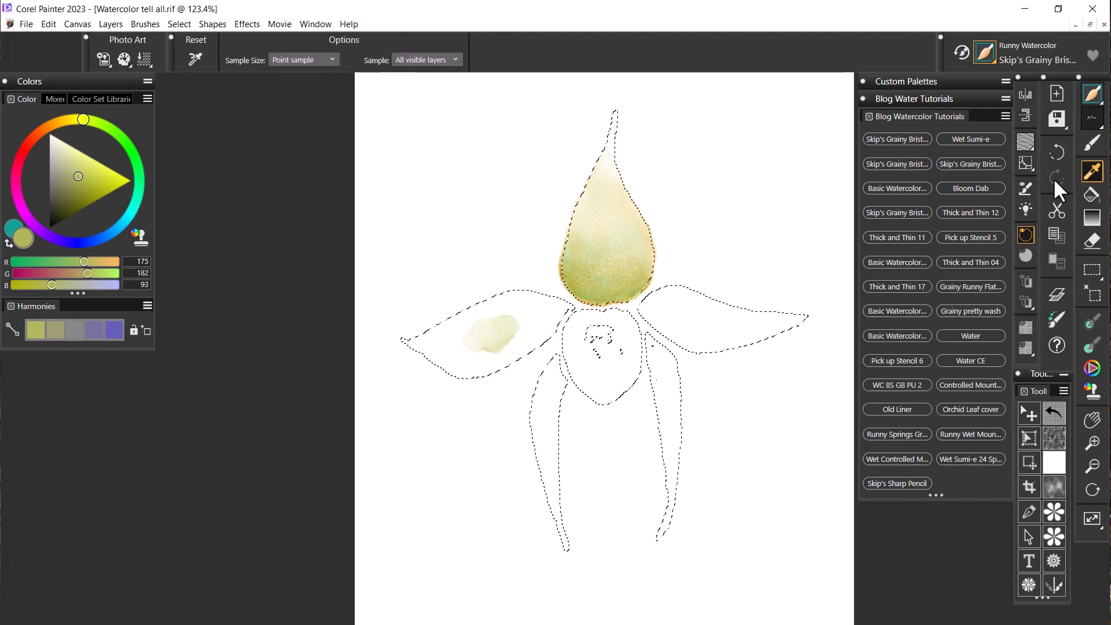
click(621, 280)
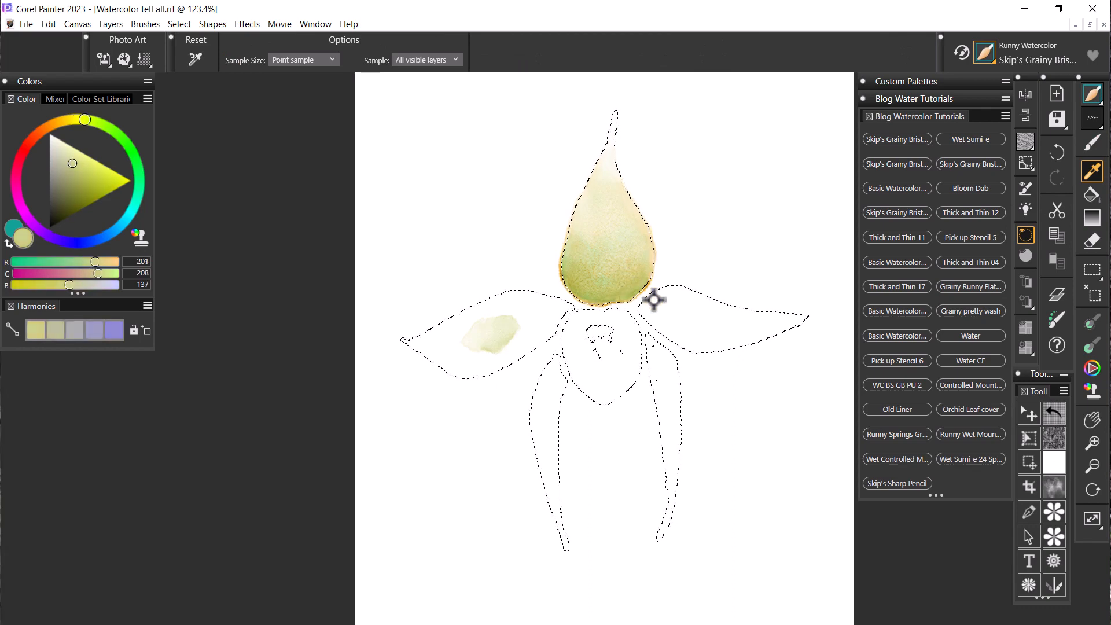
click(1086, 144)
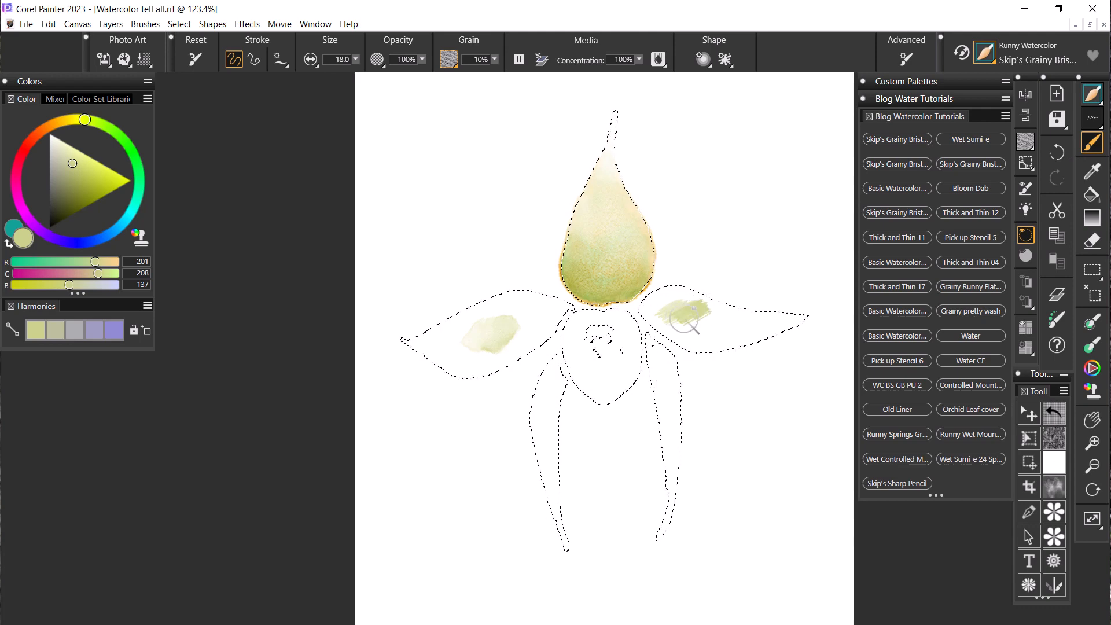
Add a second swatch in the right petal with mustard (R 190, G 178, B 85) sampled from the upper petal, and undo all the flower's paint
click(1093, 172)
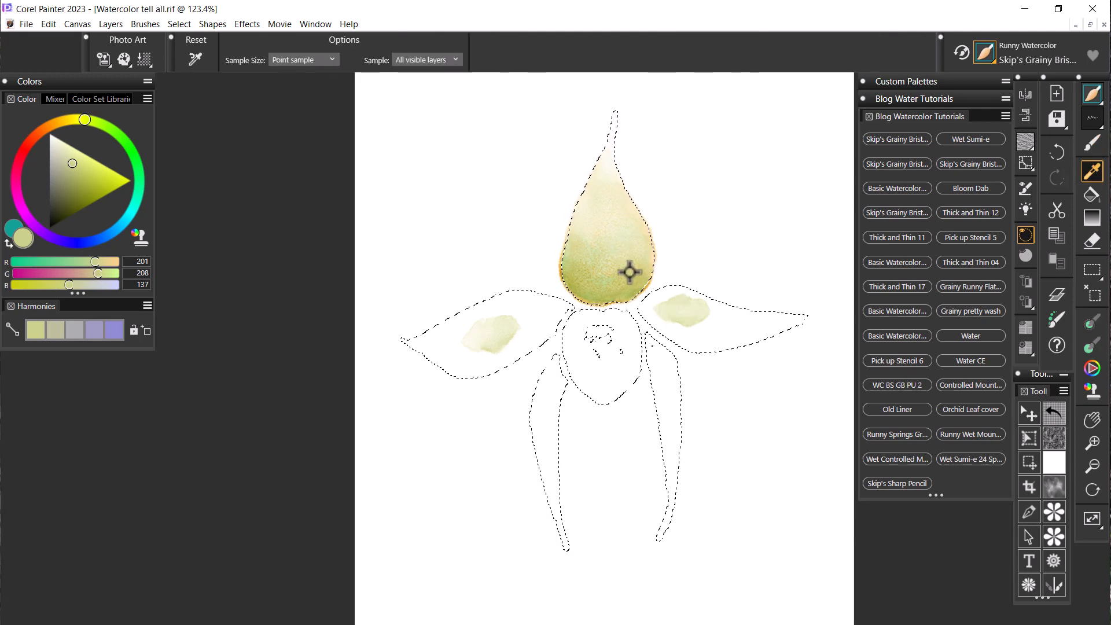
click(579, 266)
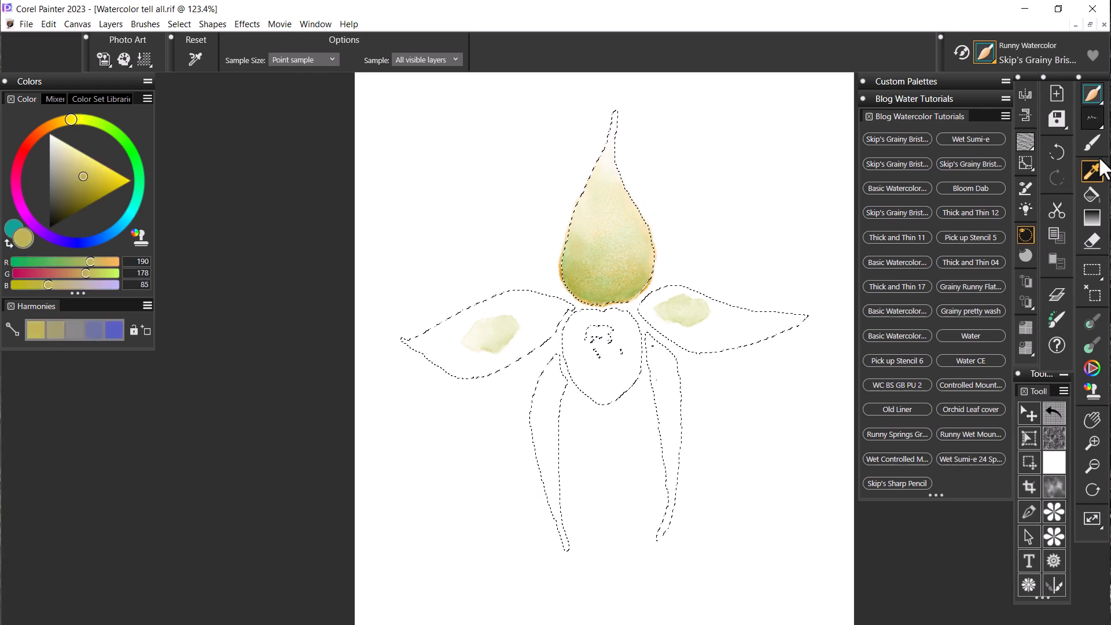
click(1092, 143)
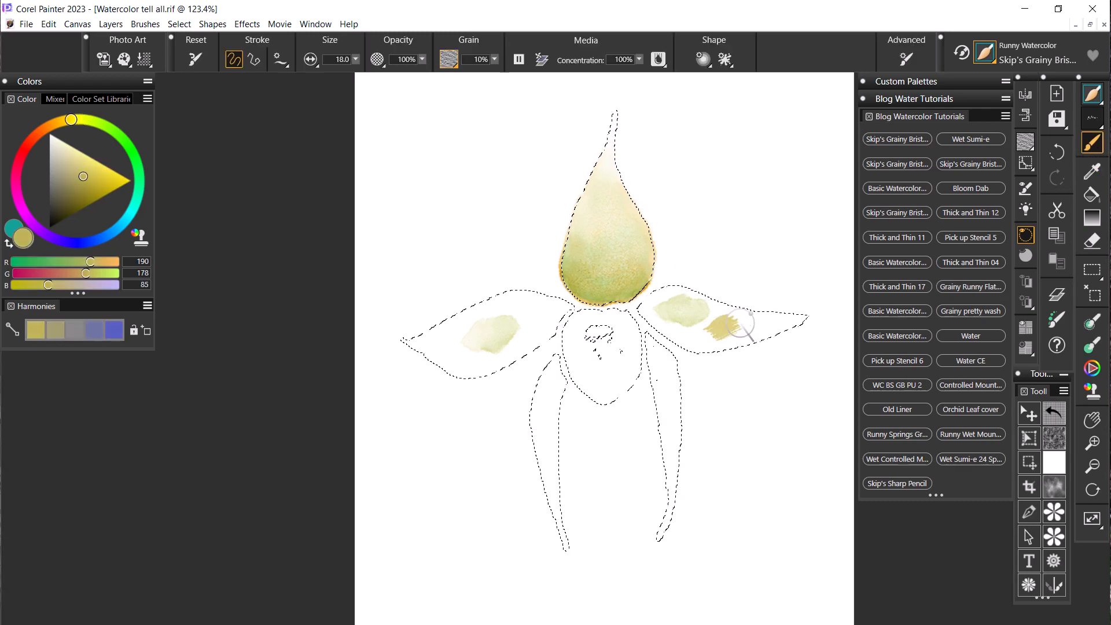
drag(741, 325, 730, 340)
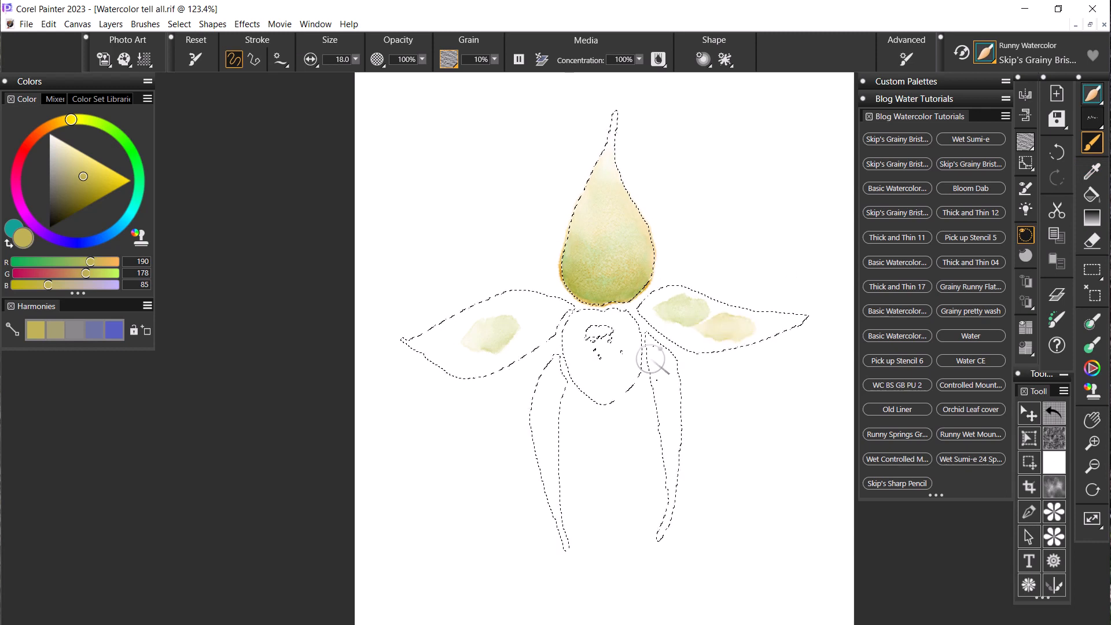
key(ctrl+z)
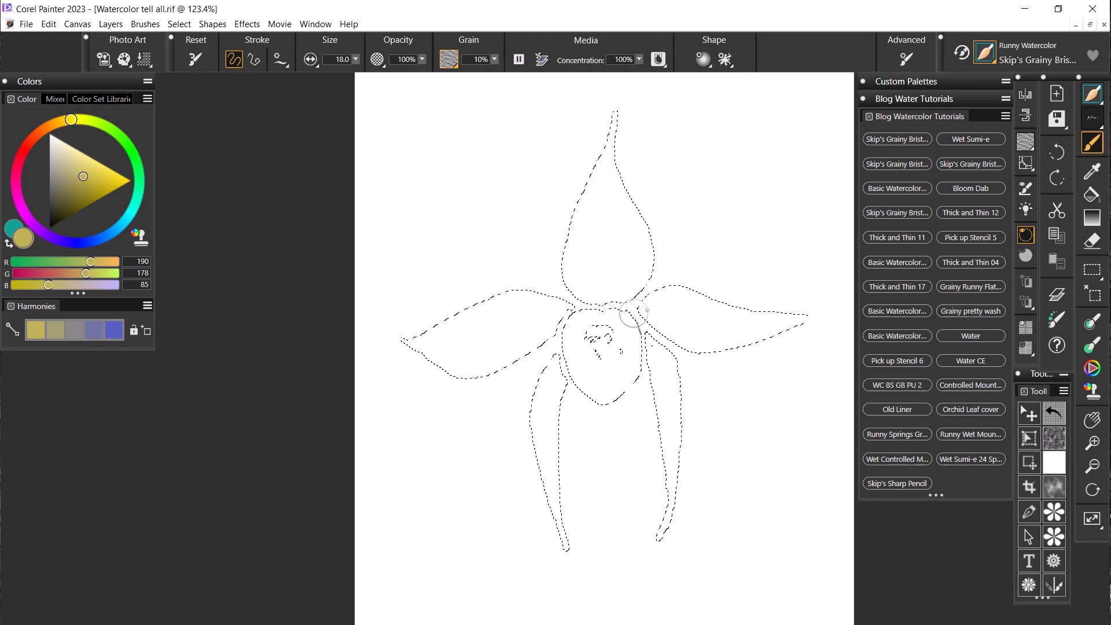
Switch to the Skip's Grainy bristle brush with size 13.2 and 5% grain, and set a golden orange color (R 207, G 160, B 49)
click(905, 163)
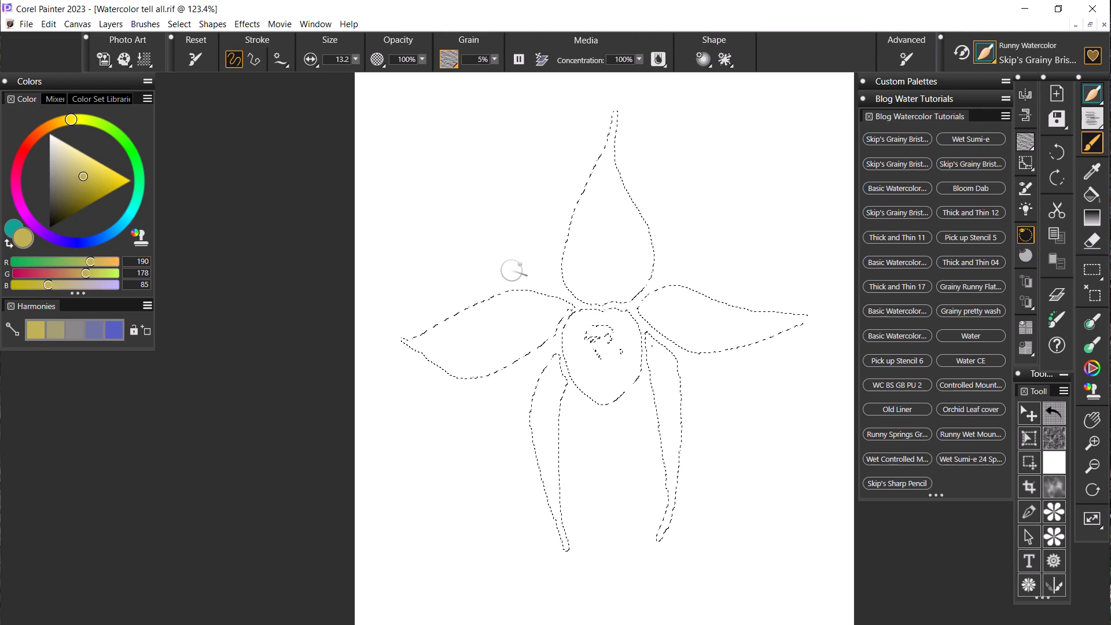
click(60, 119)
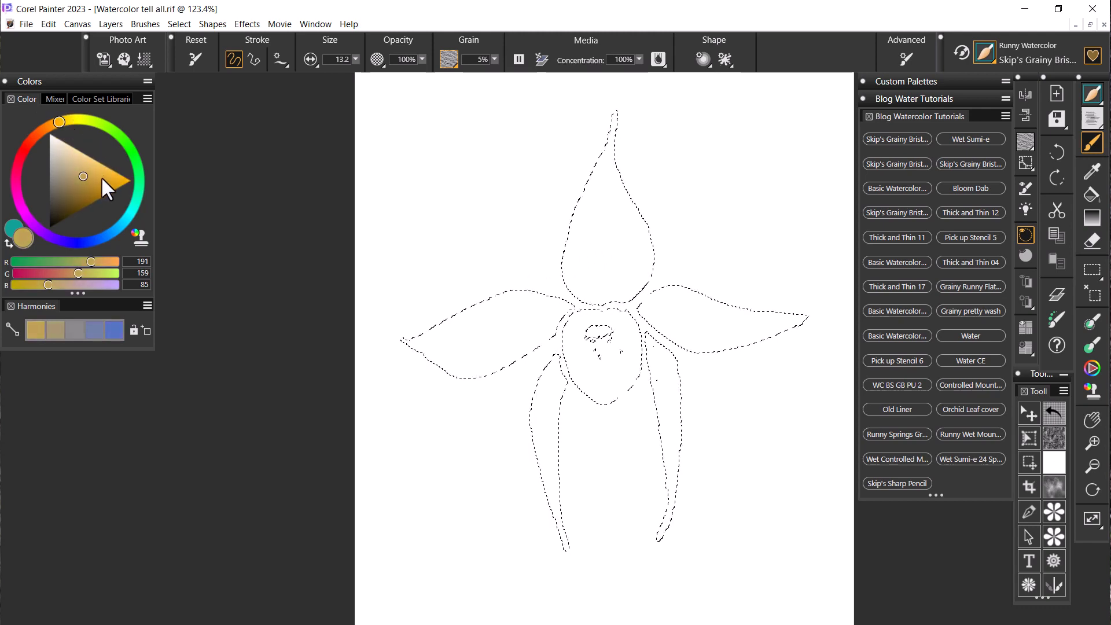
drag(102, 176, 98, 180)
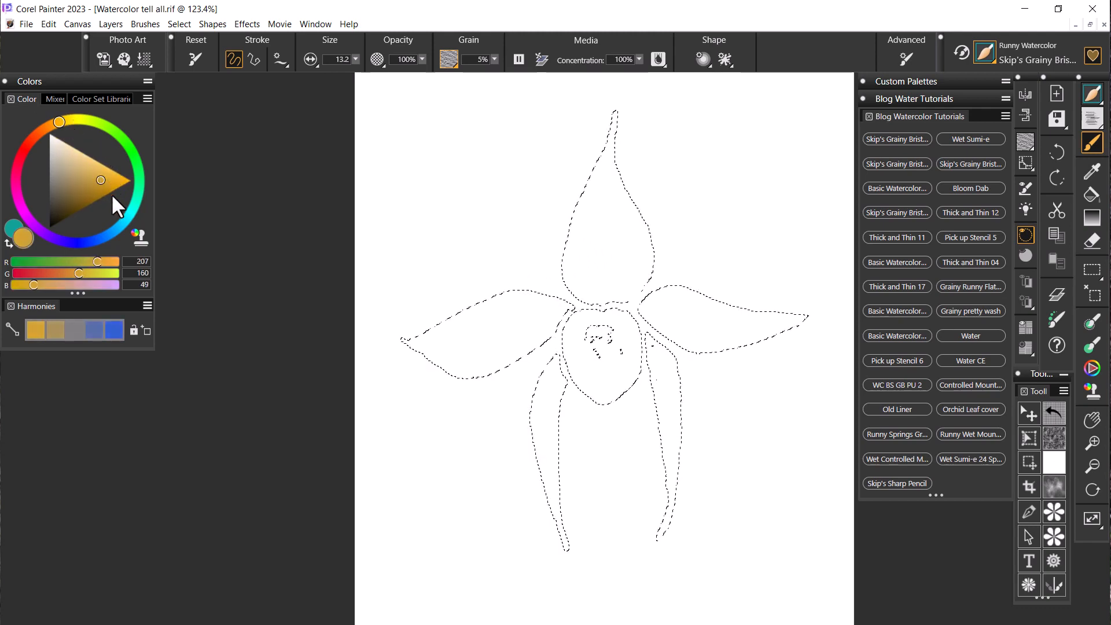
Build up golden orange glazes over the upper petal from base to tip, deepening the base and right side
drag(593, 285, 600, 279)
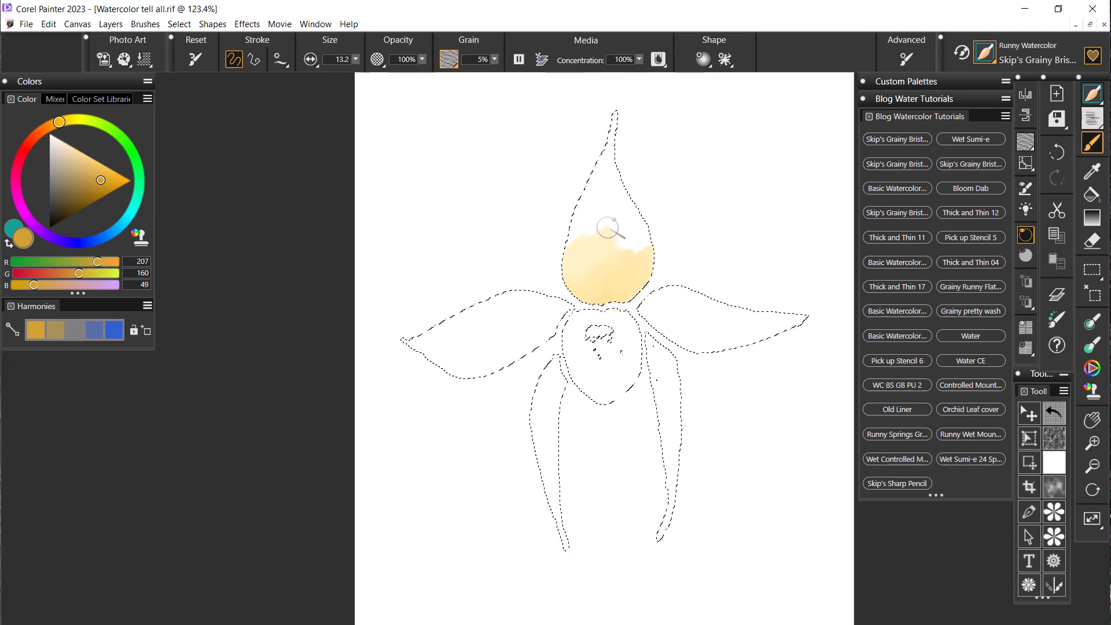
drag(608, 227, 635, 233)
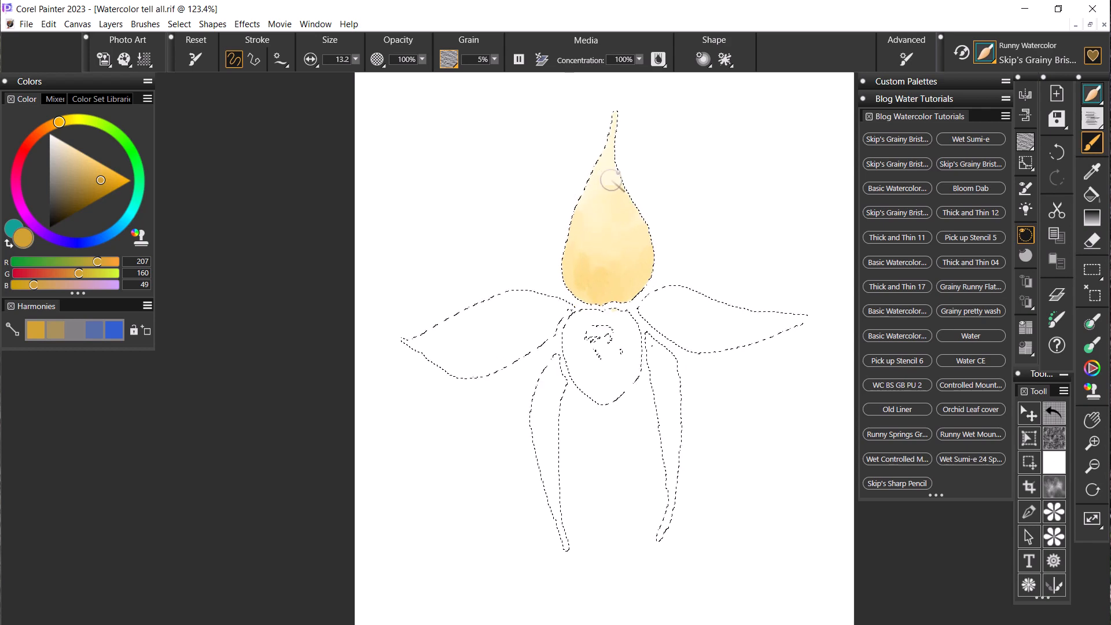
drag(608, 153, 630, 209)
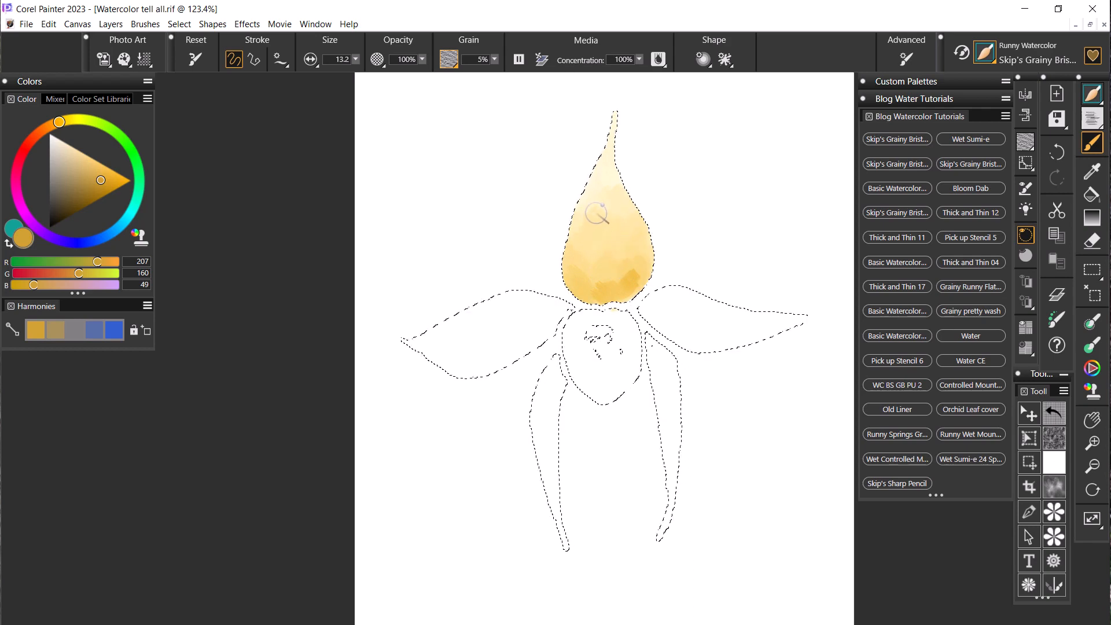
drag(593, 204, 611, 149)
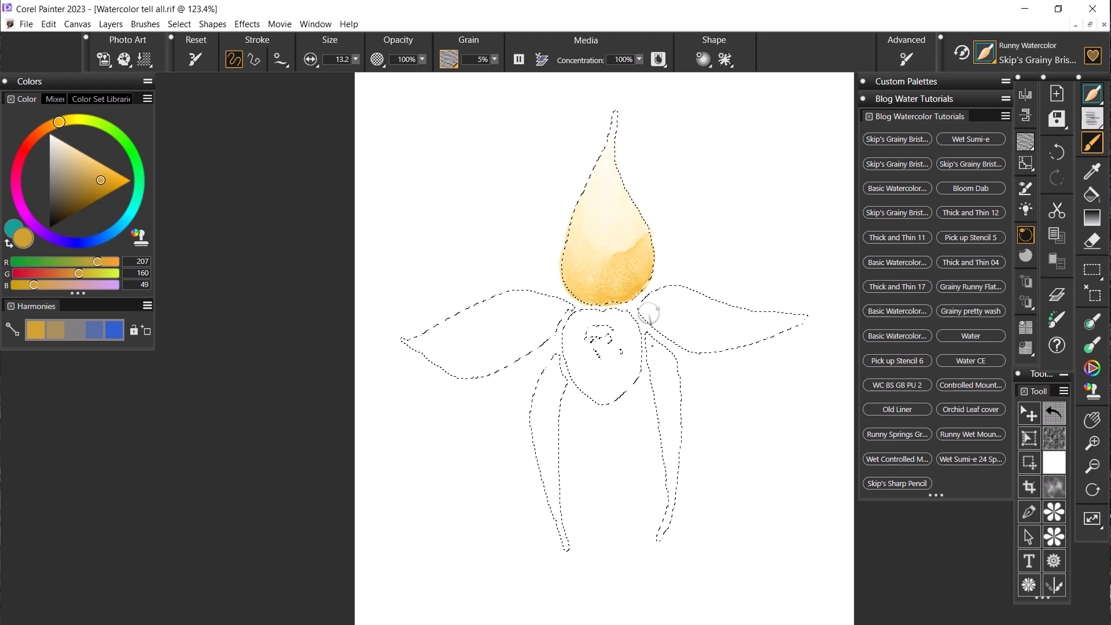
drag(649, 247, 640, 255)
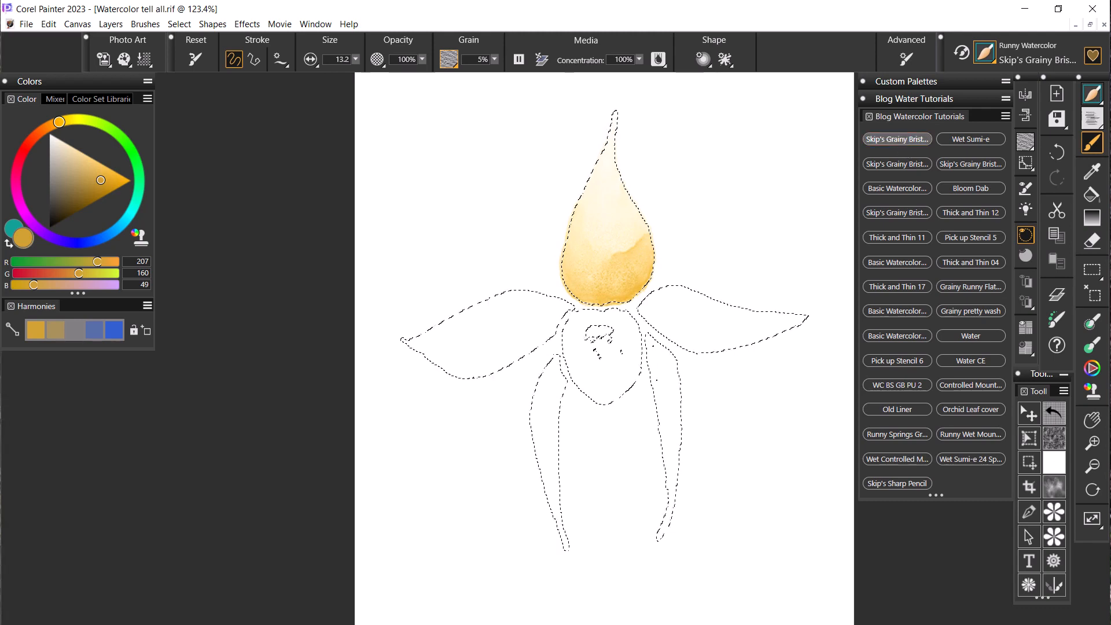
Undo the petal's glazes and repaint it golden orange with the Skip's Grainy bristle brush with size 18 and 10% grain
click(895, 139)
key(ctrl+z)
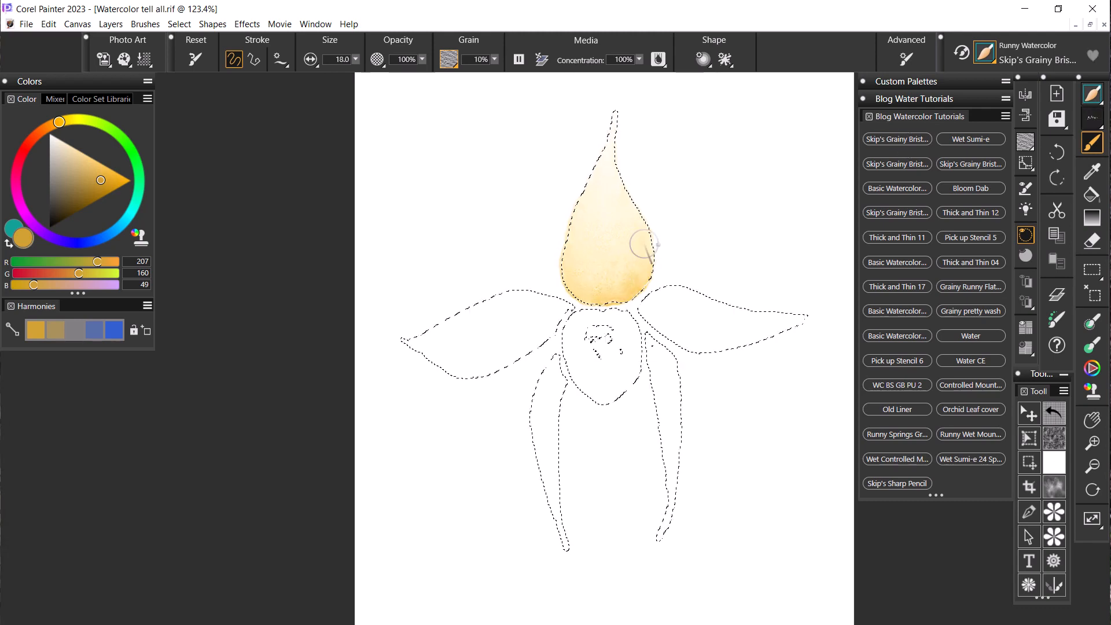
drag(608, 281, 632, 272)
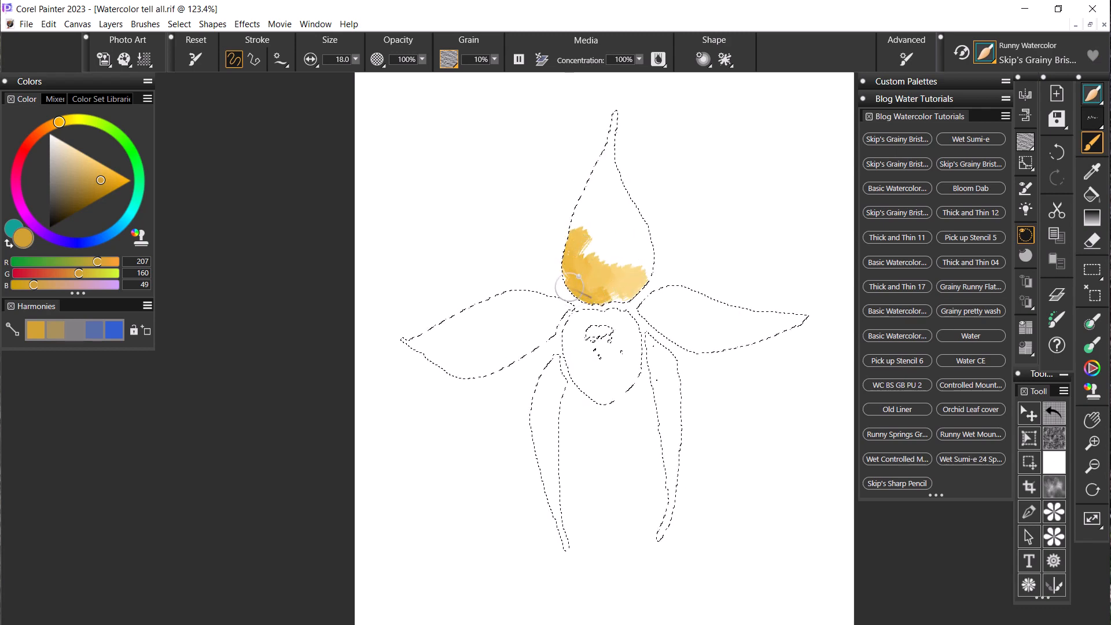
drag(633, 284, 611, 296)
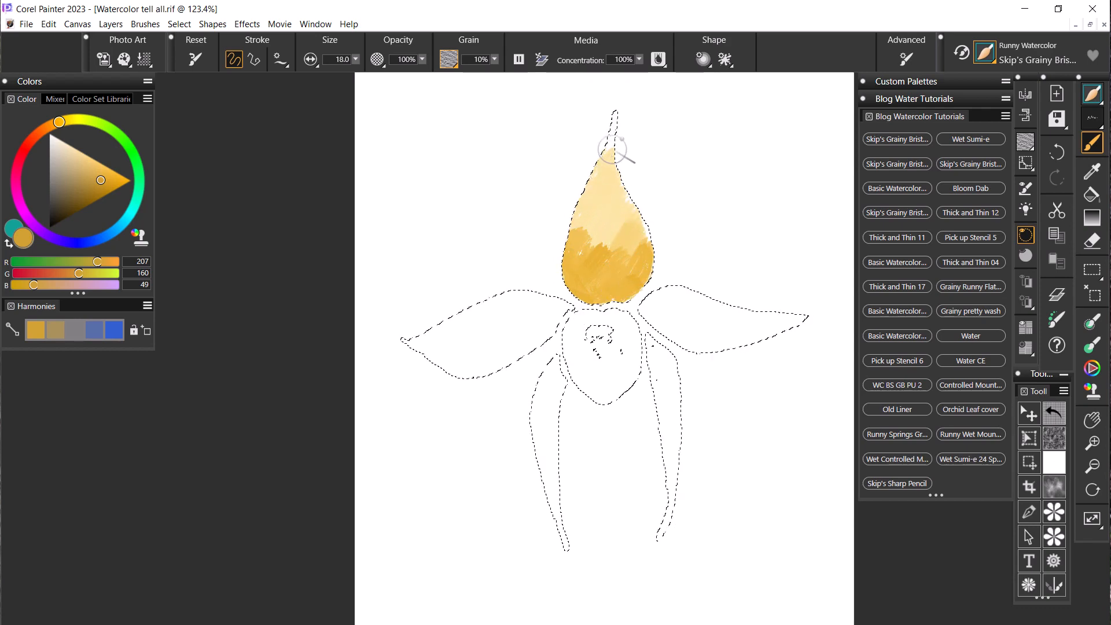
drag(617, 128, 638, 230)
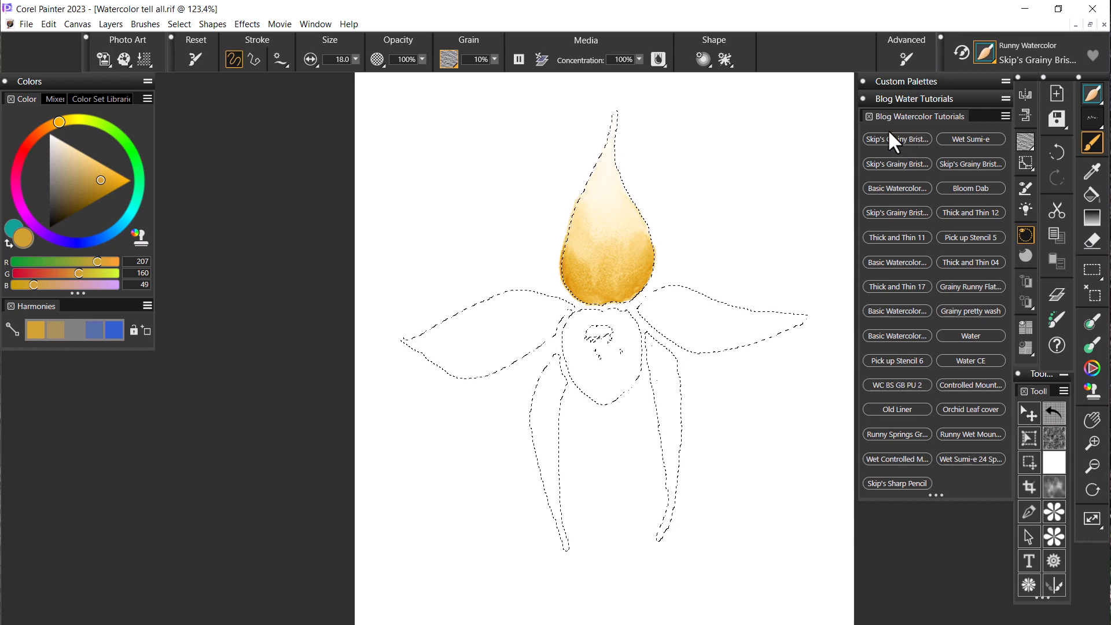
Try two golden orange glazes over the petal's lower half with the size 13.2 grainy bristle brush, and undo all the petal's paint
click(897, 164)
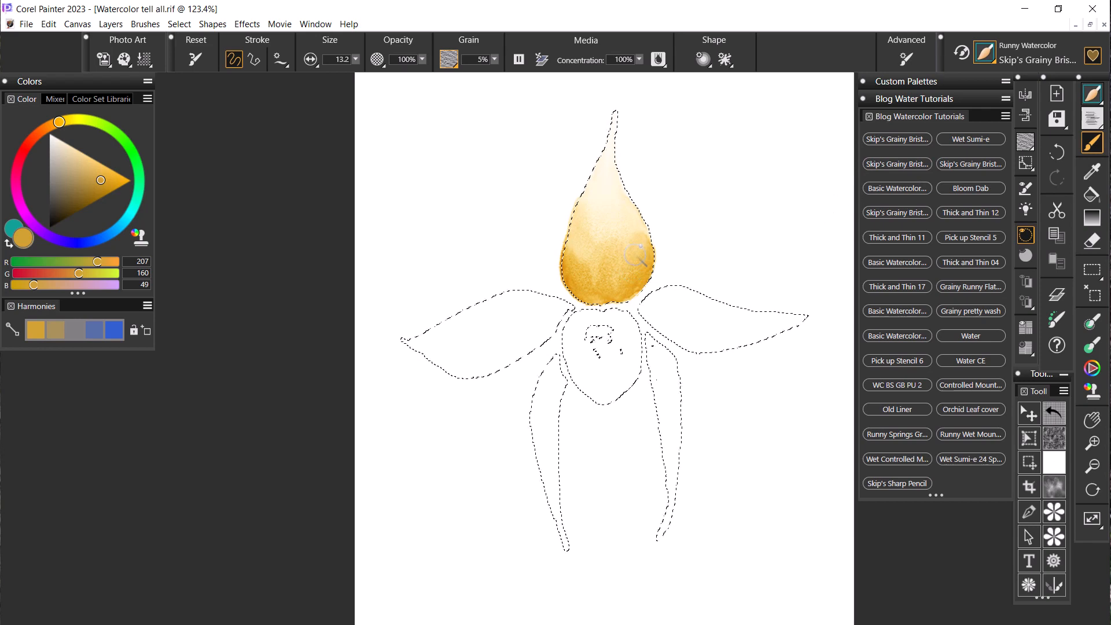
drag(632, 243, 633, 258)
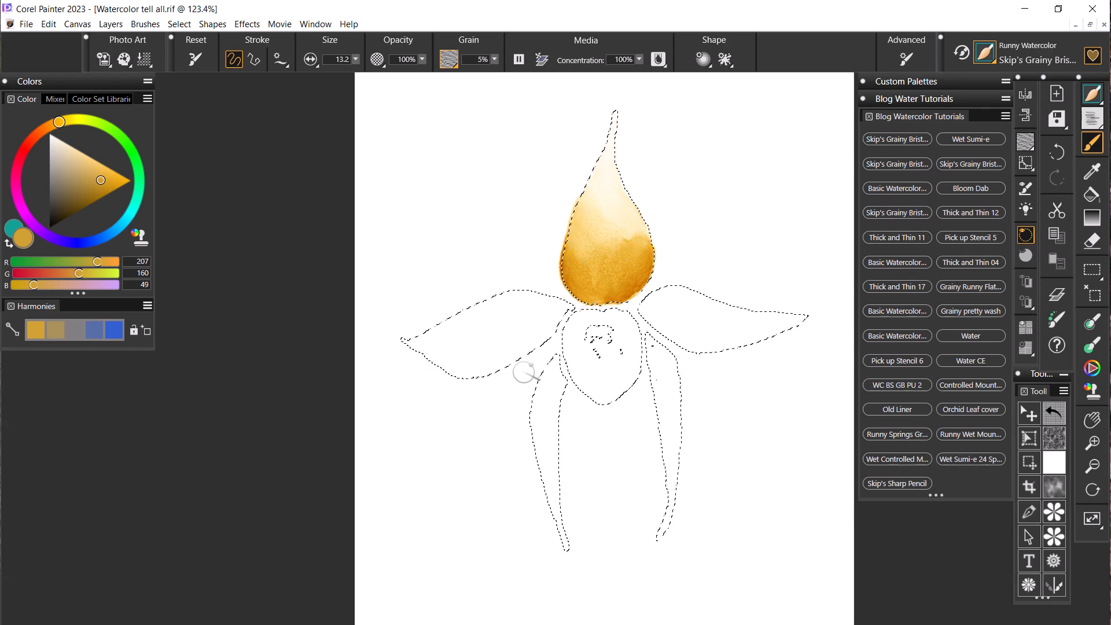
key(ctrl+z)
mouse_move(628, 233)
mouse_down()
mouse_move(588, 244)
mouse_move(638, 216)
mouse_up()
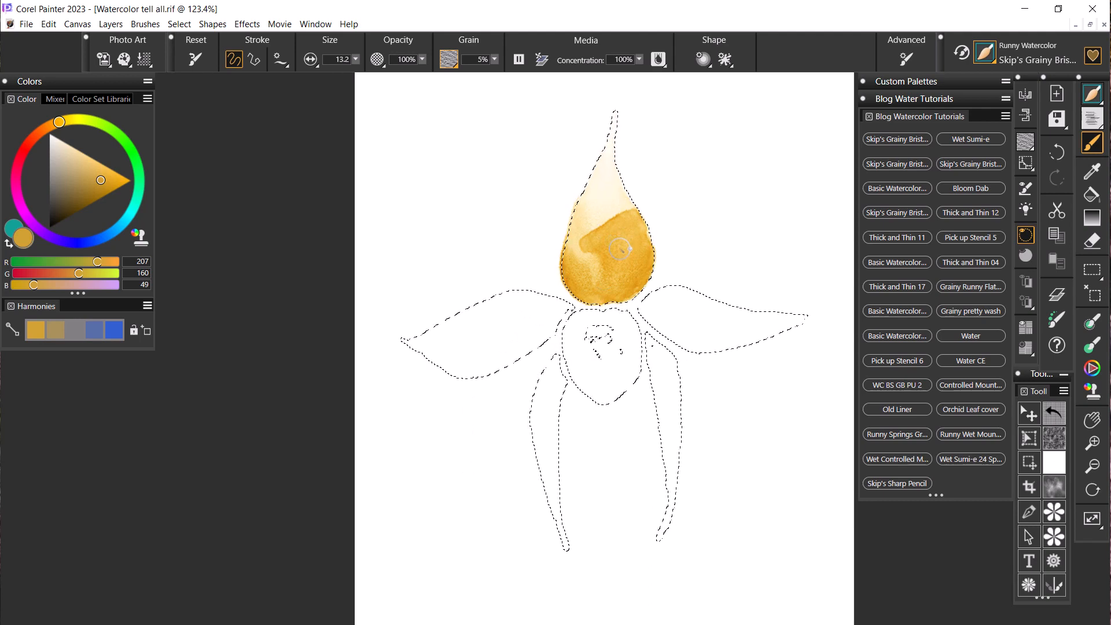
key(ctrl+z)
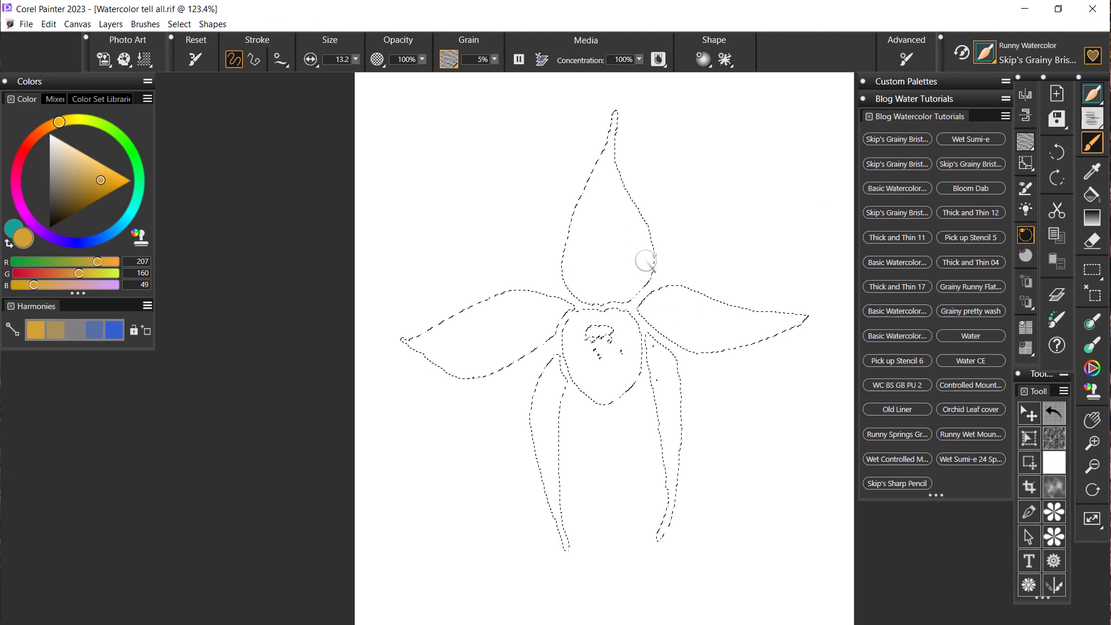
Paint the upper petal golden orange, strongest in its lower half, and swap the main color to teal (R 18, G 160, B 148)
drag(616, 297, 635, 281)
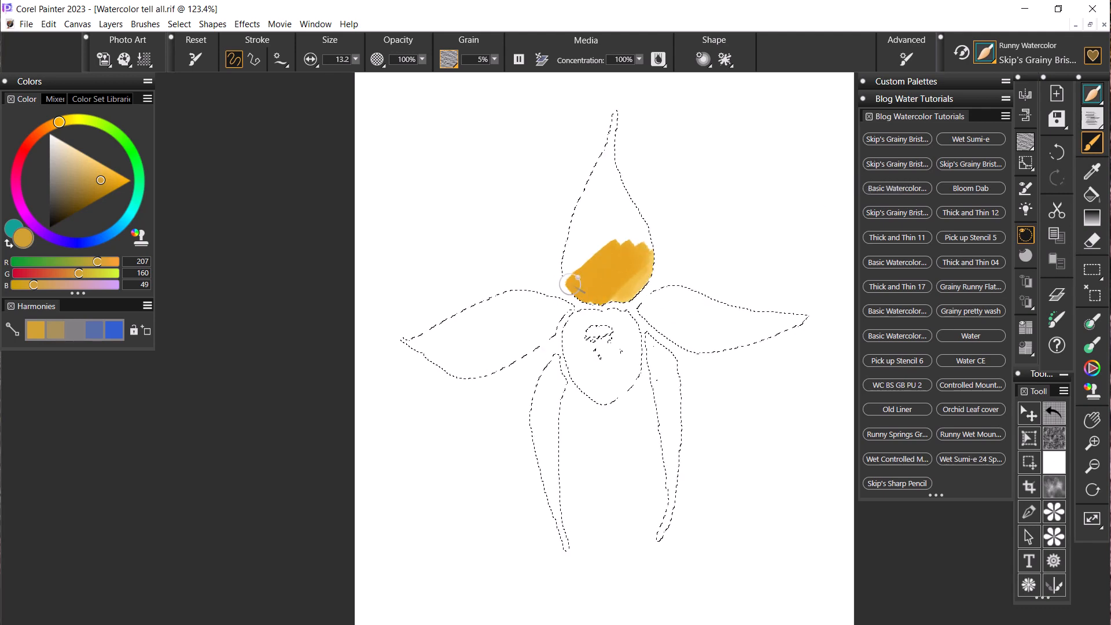
mouse_move(562, 236)
mouse_down()
mouse_move(644, 235)
mouse_move(617, 297)
mouse_move(645, 280)
mouse_up()
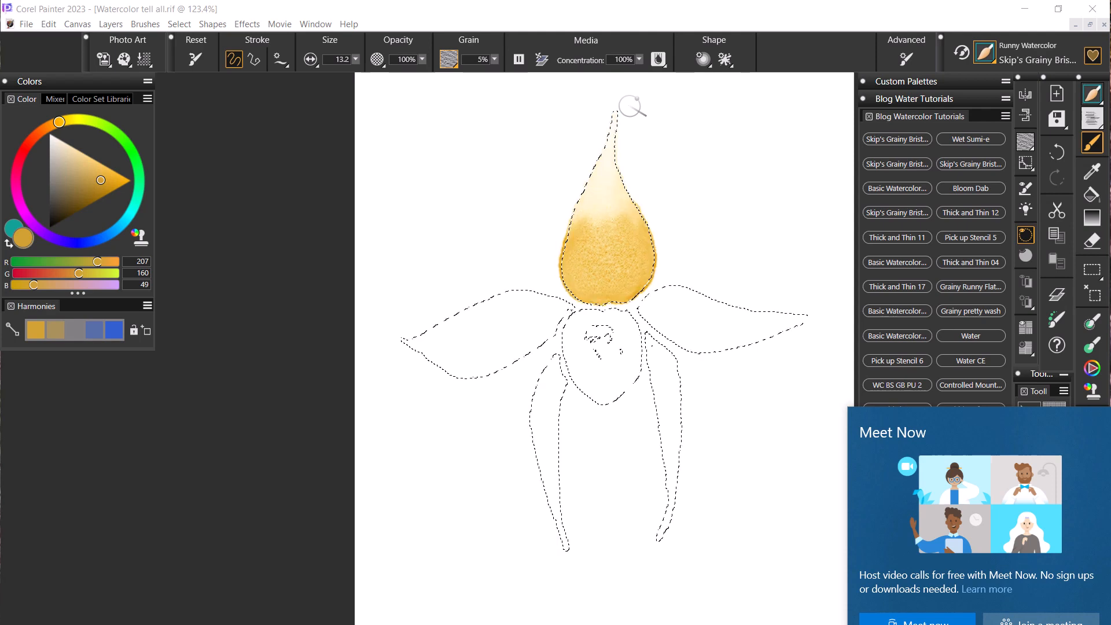
click(9, 244)
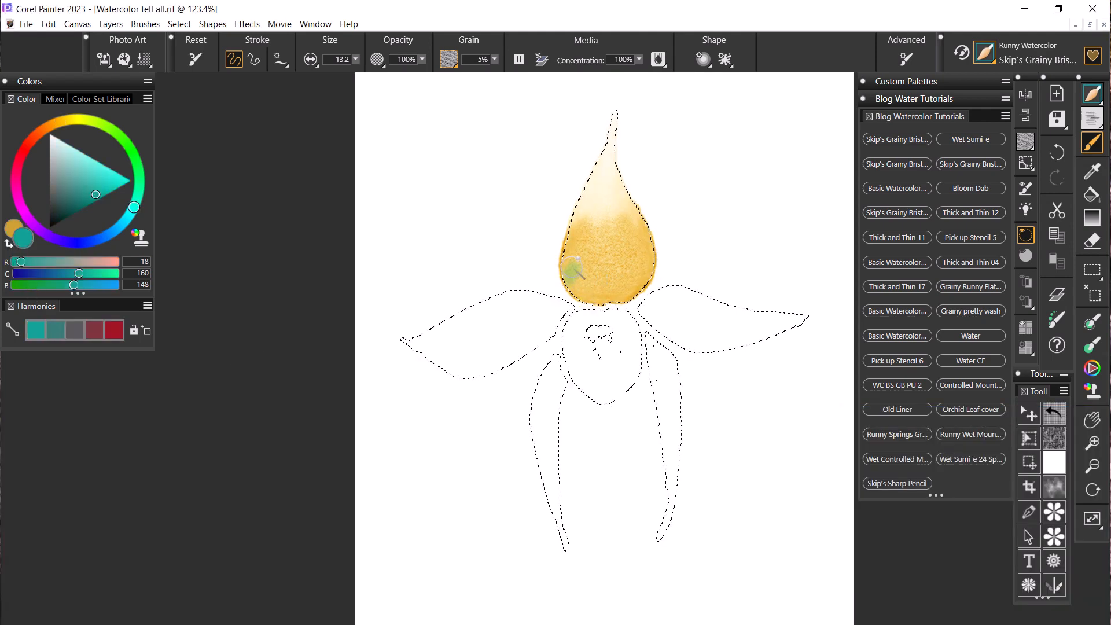
Glaze the upper petal's base and sides with teal and paint a teal test swatch inside the left petal
drag(572, 268, 561, 262)
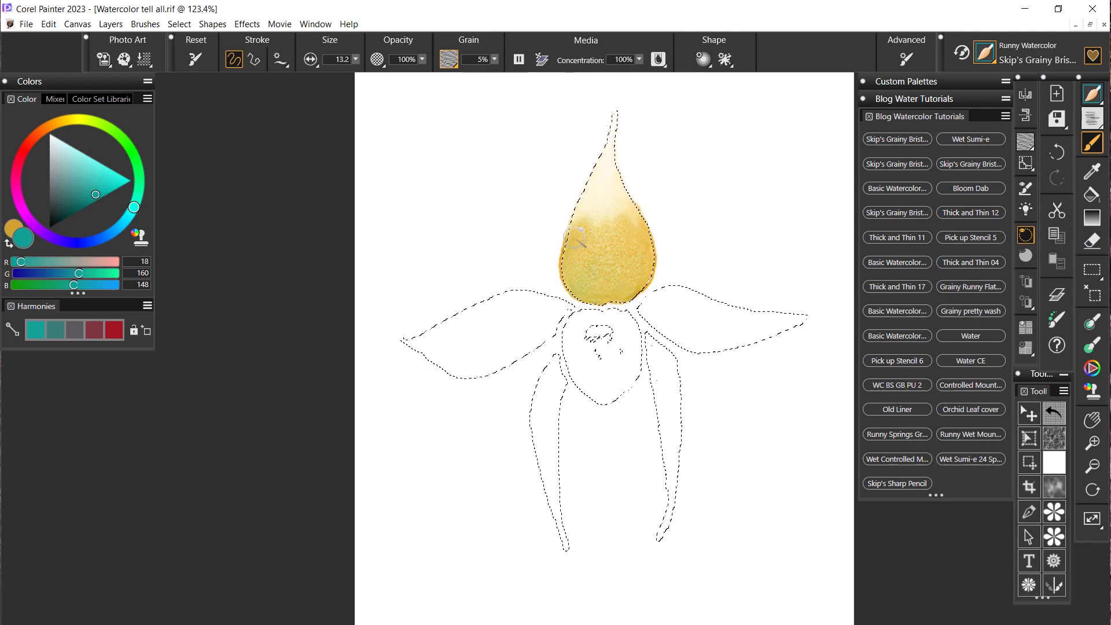
mouse_move(593, 294)
mouse_down()
mouse_move(641, 286)
mouse_move(654, 268)
mouse_move(651, 233)
mouse_move(637, 277)
mouse_move(643, 258)
mouse_move(610, 279)
mouse_up()
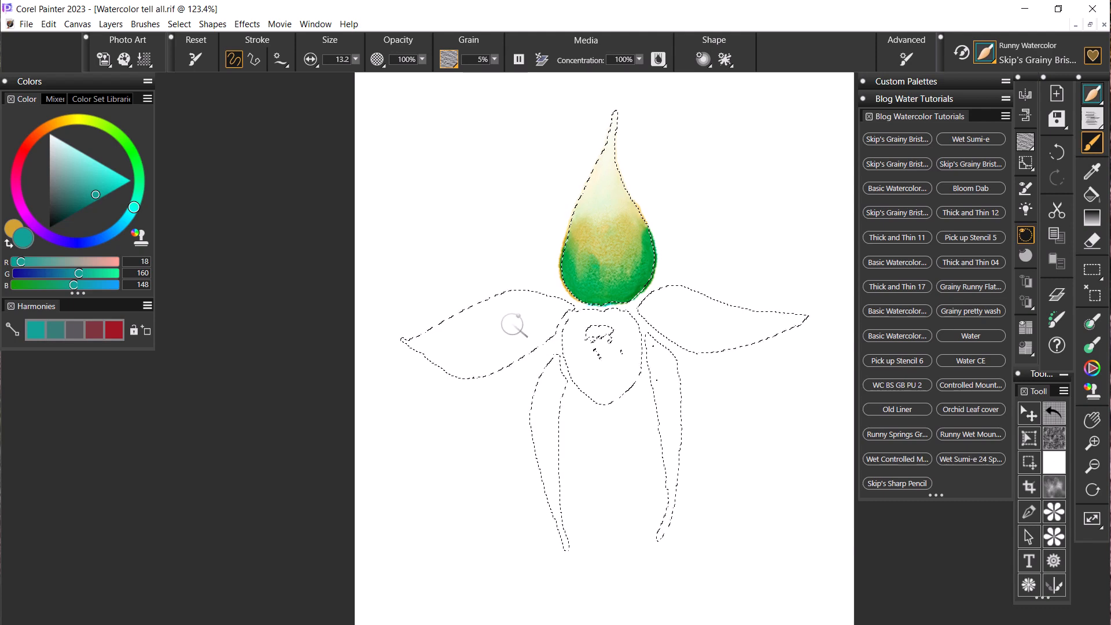
drag(498, 333, 513, 320)
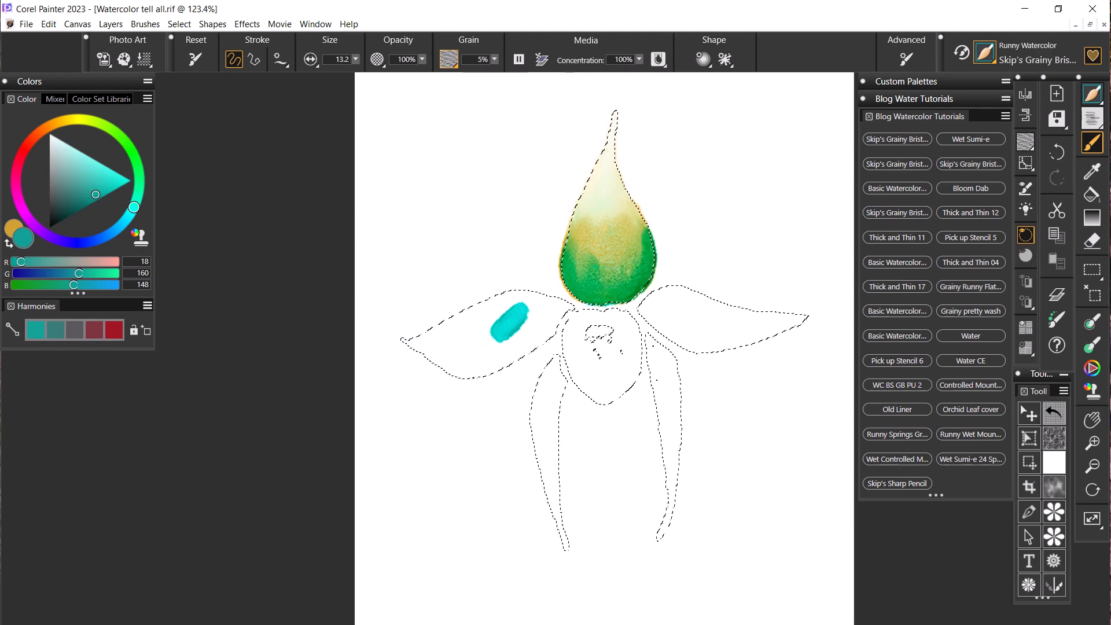
Undo the swatch and deep teal glaze, try lighter teal strokes around the upper petal's base, and undo all the teal glazes
key(ctrl+z)
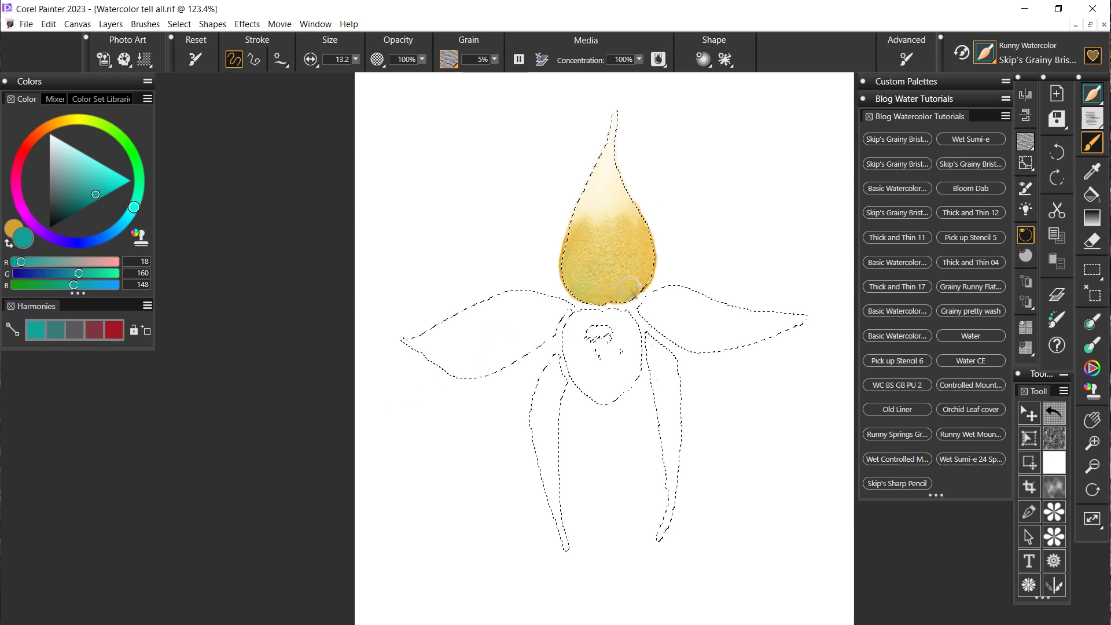
mouse_move(630, 287)
mouse_down()
mouse_move(623, 253)
mouse_move(591, 281)
mouse_move(632, 253)
mouse_move(608, 290)
mouse_up()
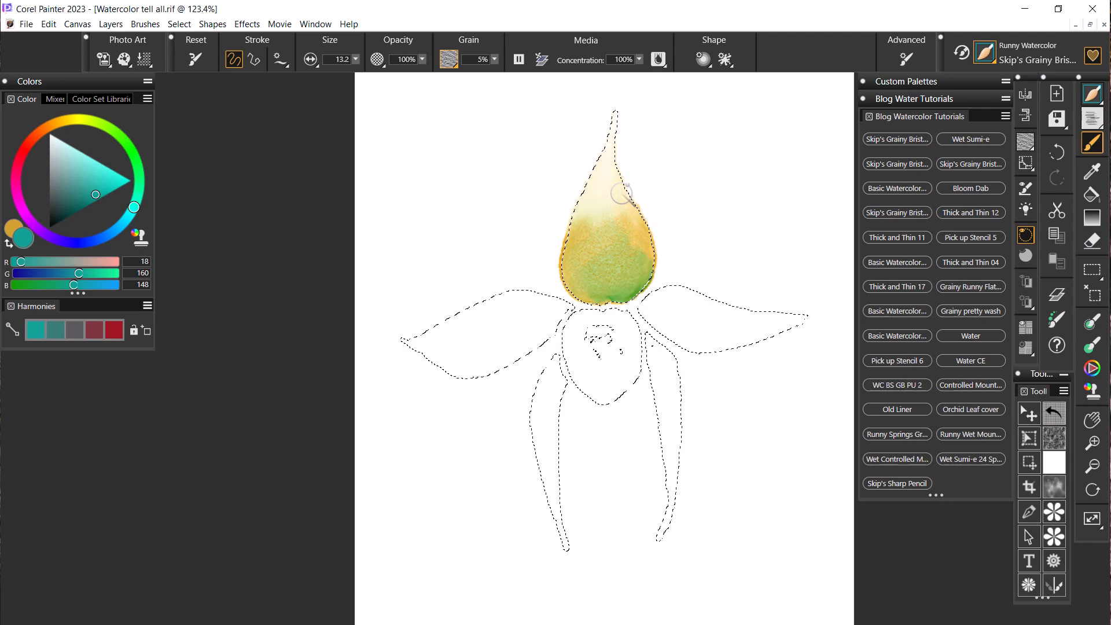
key(ctrl+z)
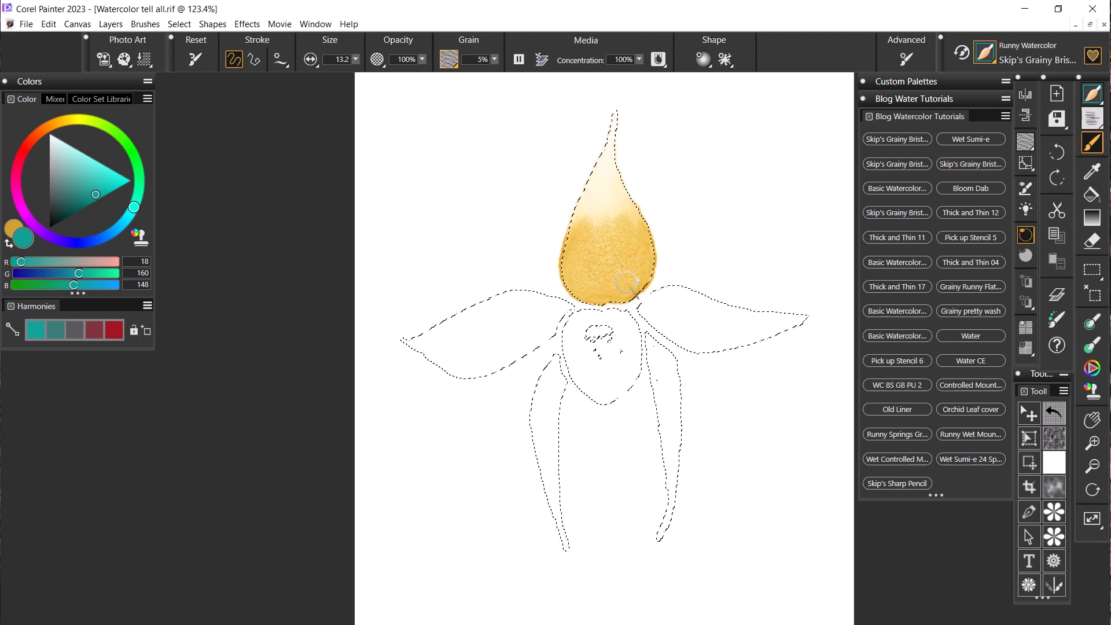